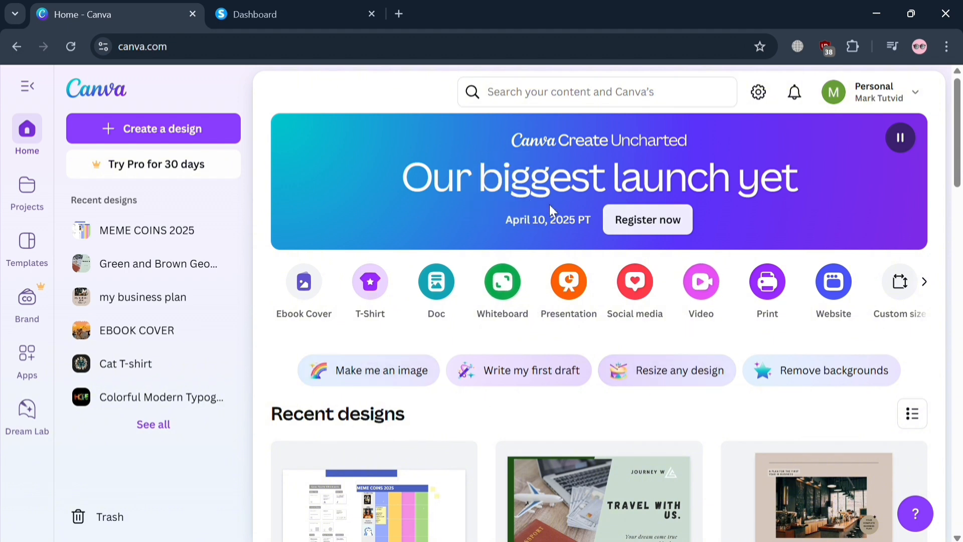
- Search the design types for "poster" and create a blank Poster (Portrait) design
click(626, 100)
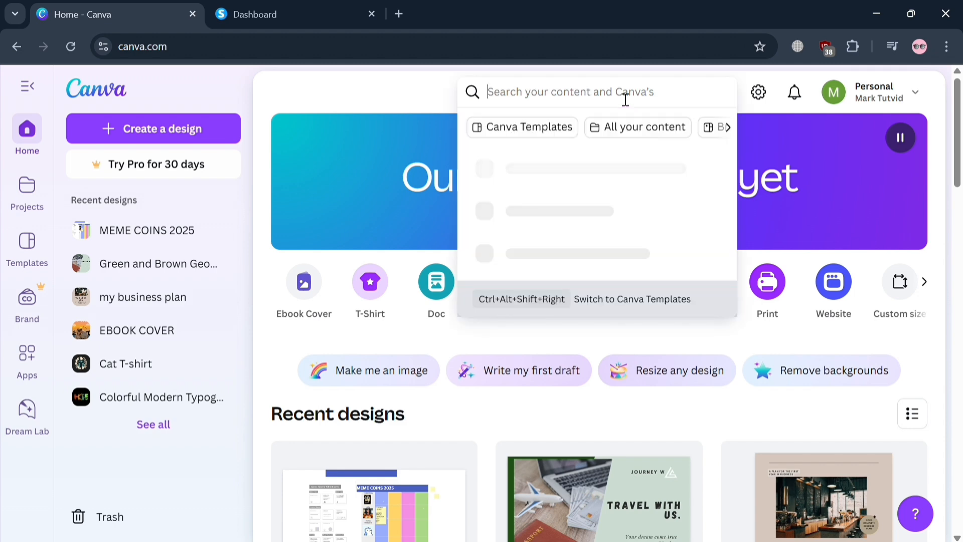
click(155, 131)
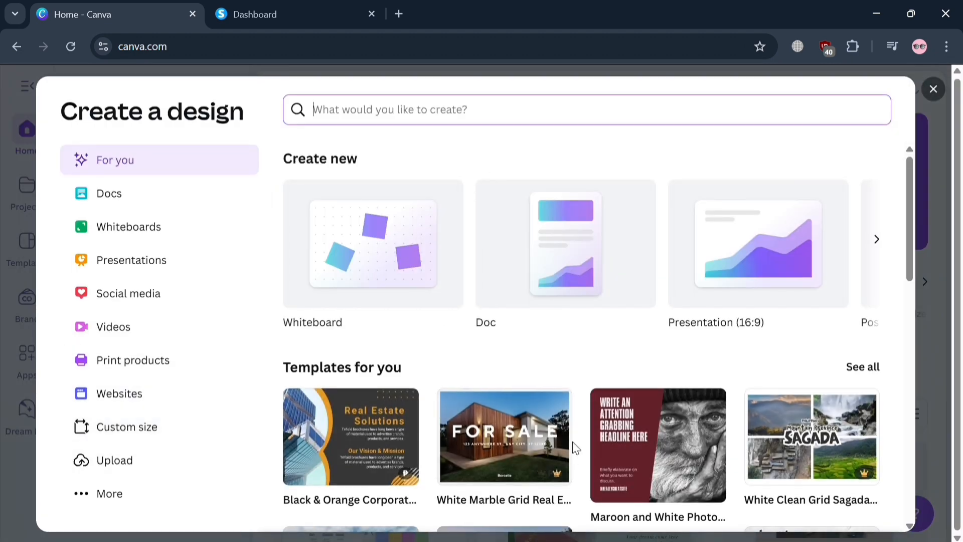
scroll(570, 445, down, 3)
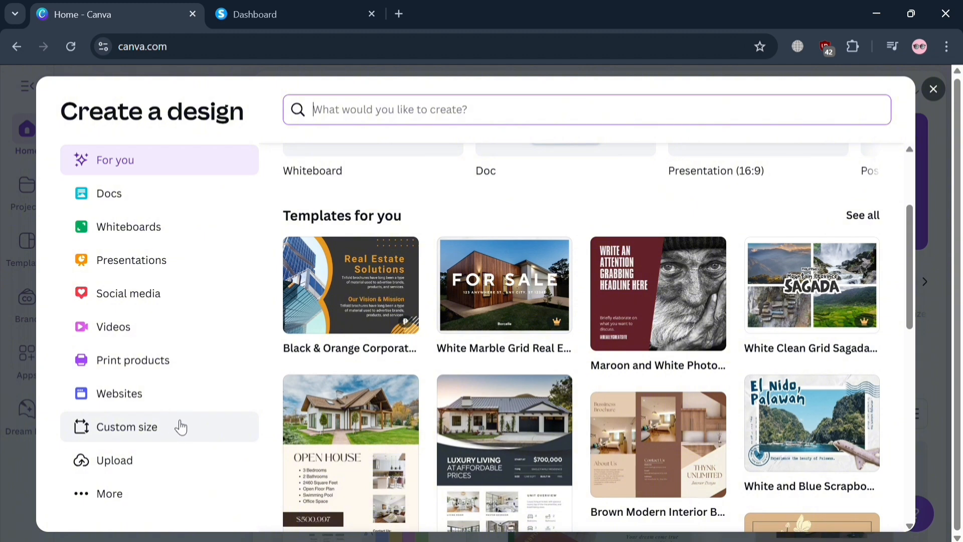
text(p)
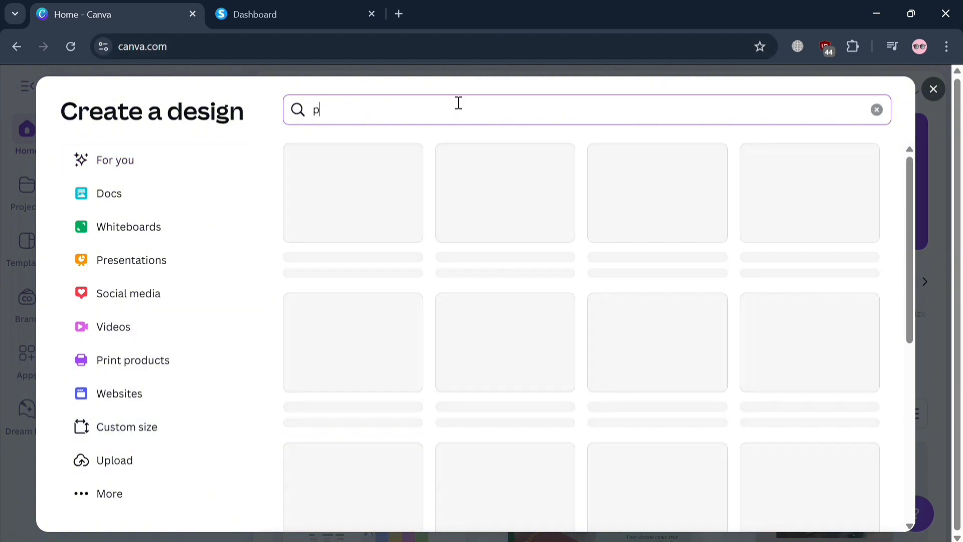
text(oster)
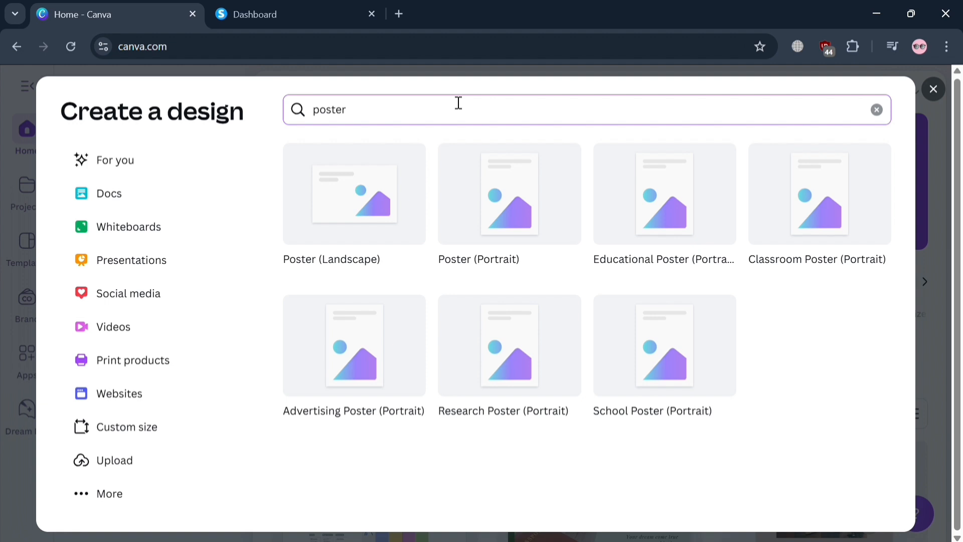
click(540, 212)
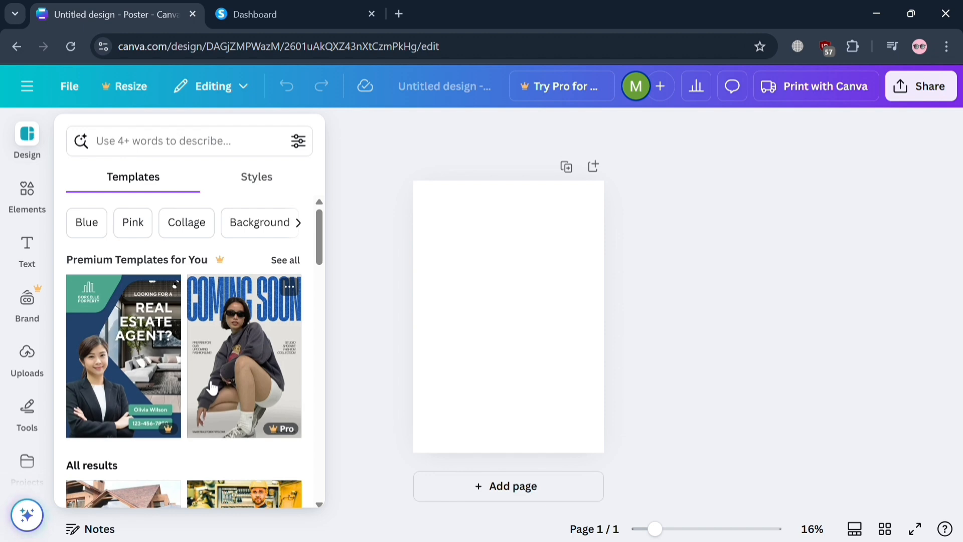
- Browse the poster templates and apply the Brown and White Modern Minimalist House for Sale Poster to the page
scroll(208, 387, down, 10)
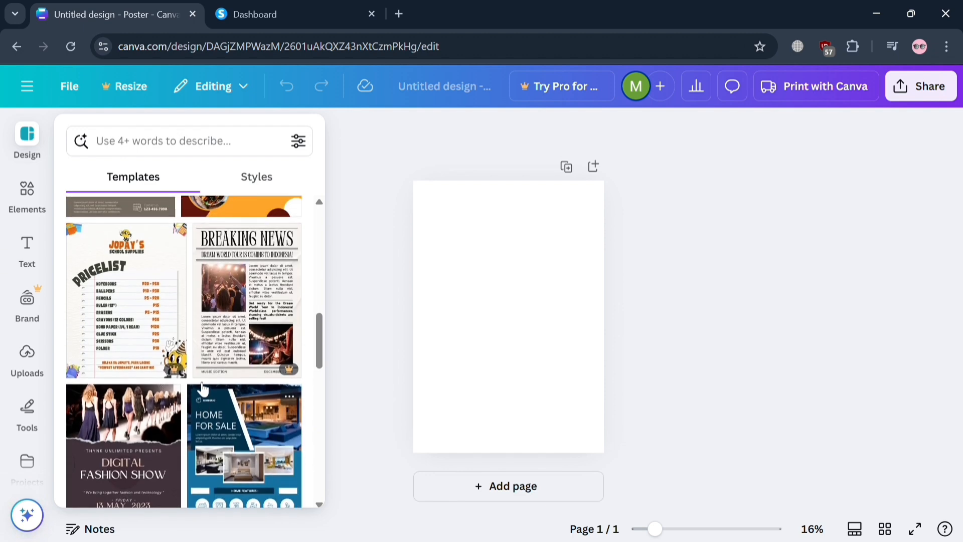
scroll(203, 387, down, 3)
scroll(197, 387, up, 5)
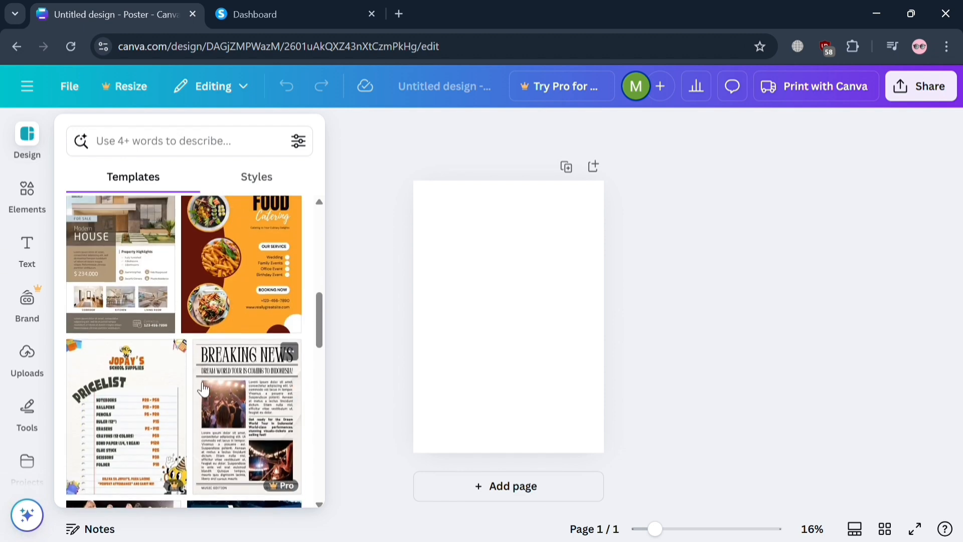
scroll(203, 389, up, 4)
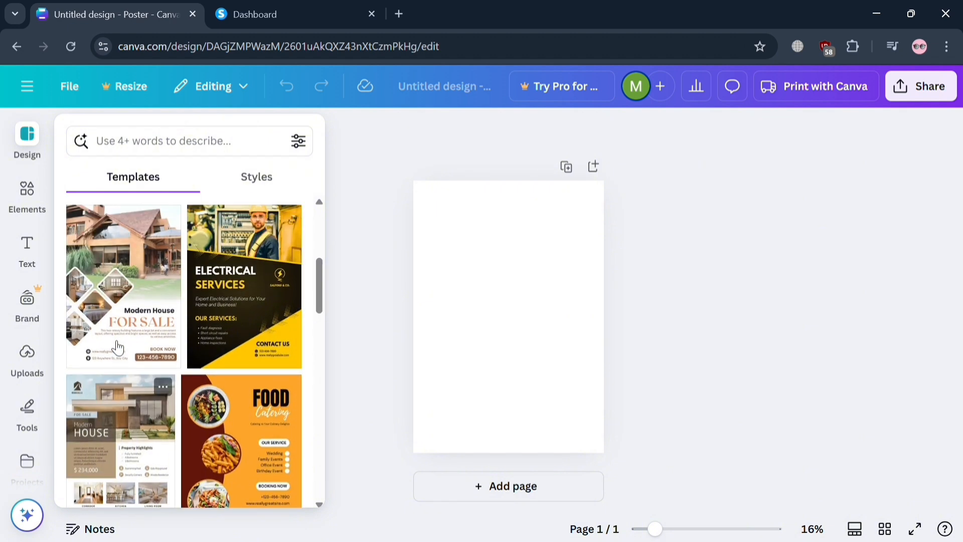
scroll(117, 347, up, 1)
scroll(117, 347, down, 3)
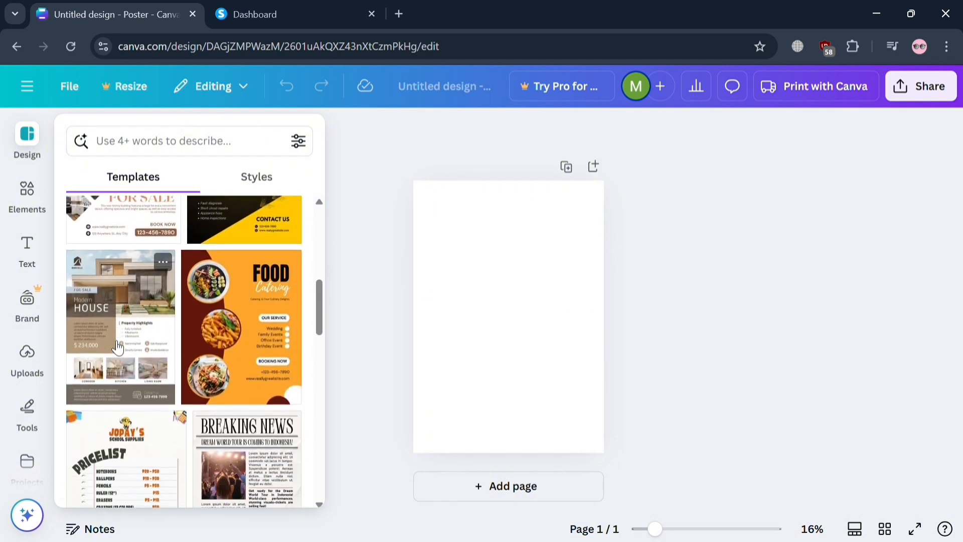
click(117, 347)
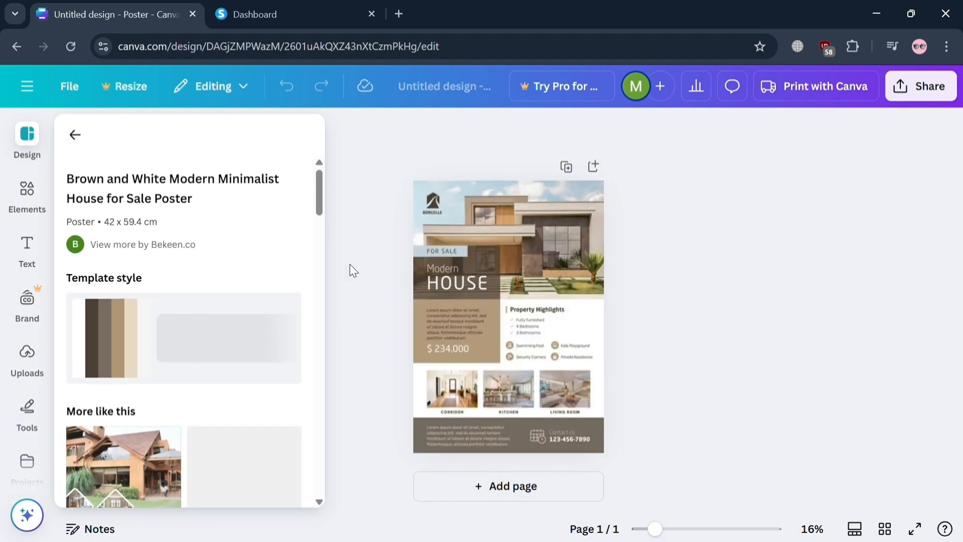
- Replace the "Property Highlights" heading with "visit us: GOOGLE>COM" and widen its text box to fit one line
click(669, 392)
scroll(669, 393, up, 4)
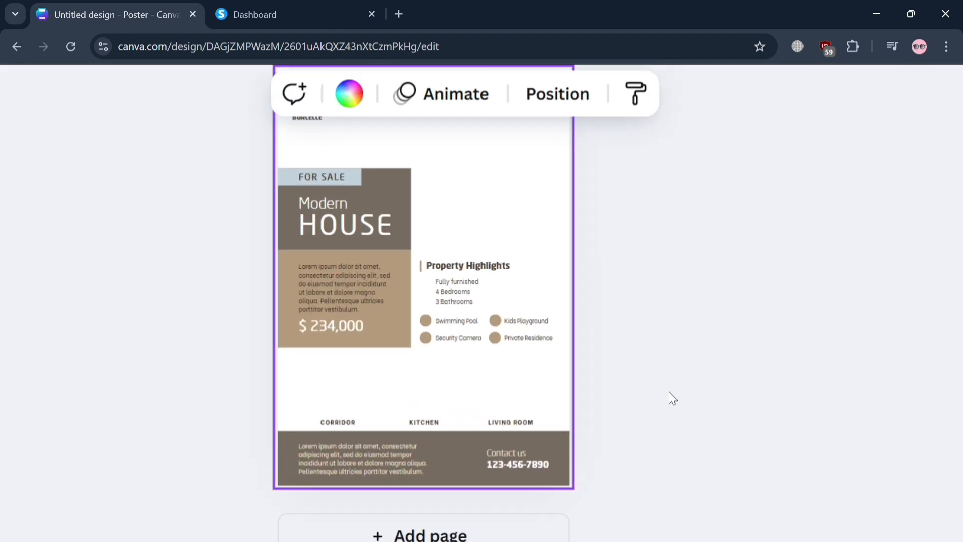
scroll(669, 392, up, 3)
scroll(669, 392, down, 2)
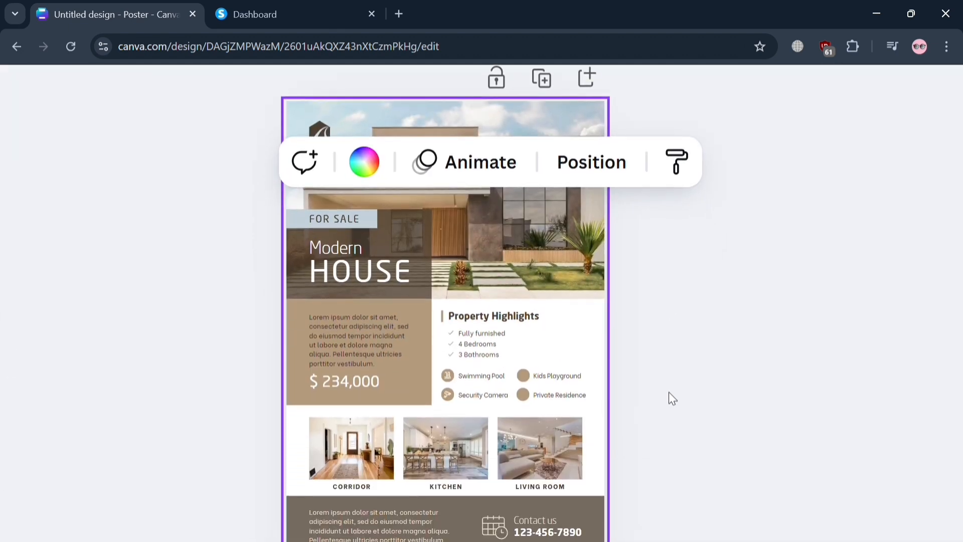
scroll(668, 392, left, 1)
scroll(669, 392, up, 2)
scroll(669, 392, down, 4)
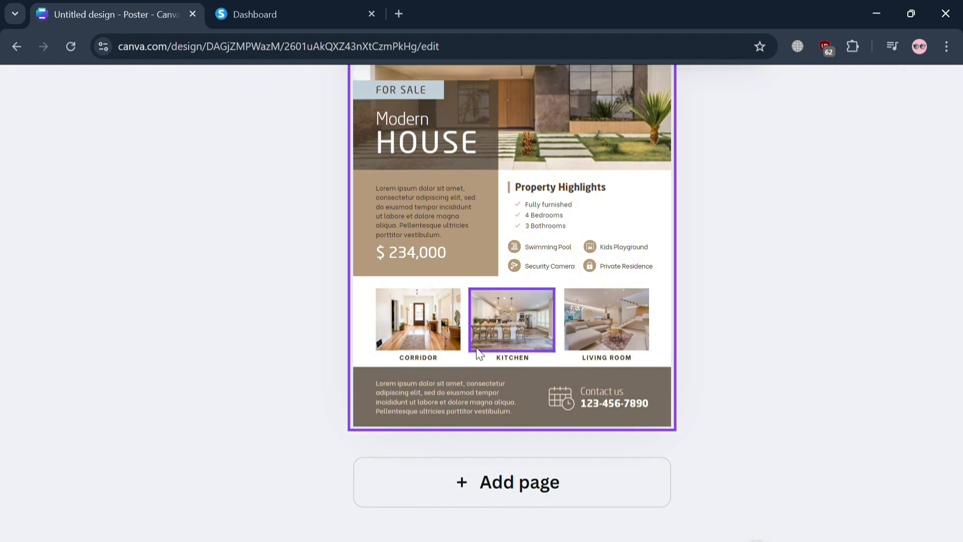
scroll(477, 347, up, 2)
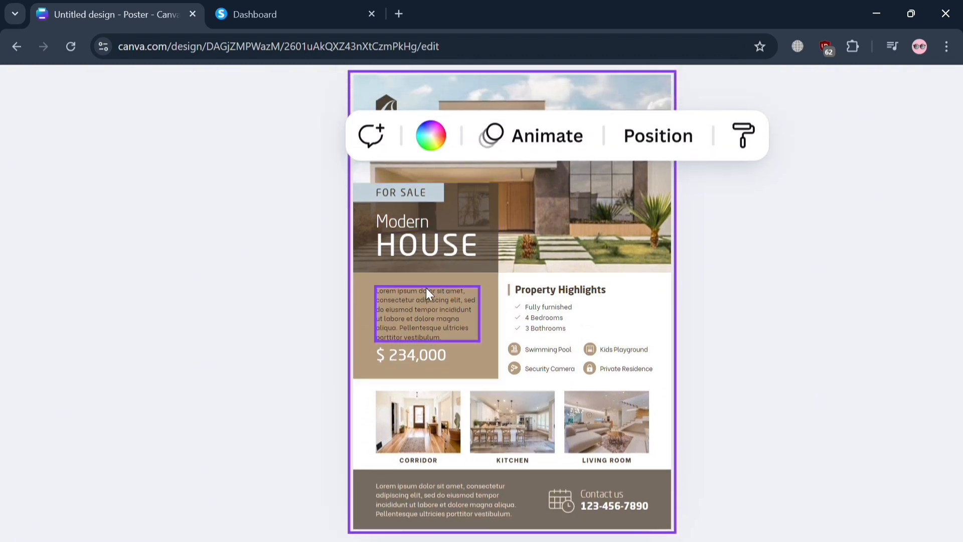
double_click(585, 291)
text(Visit us: GOOGLE>CO)
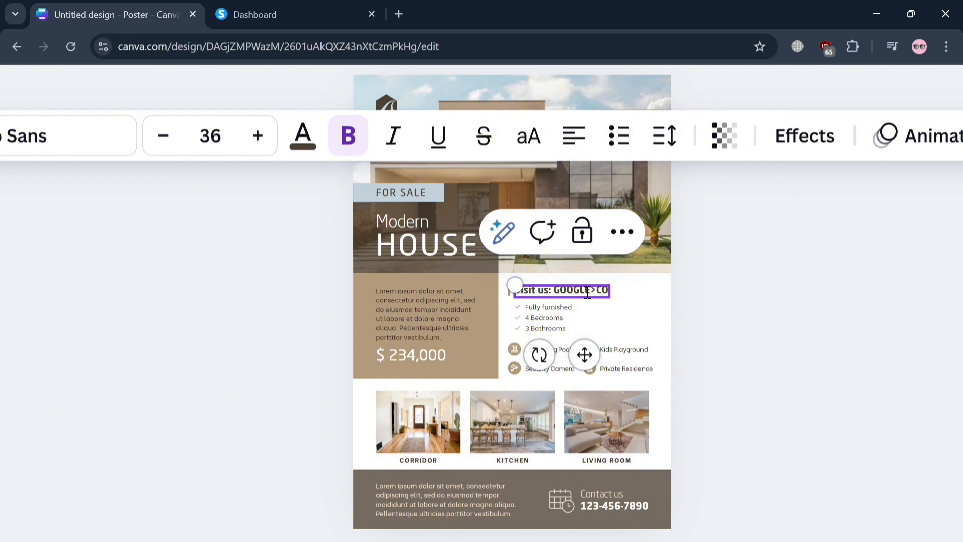
text(M)
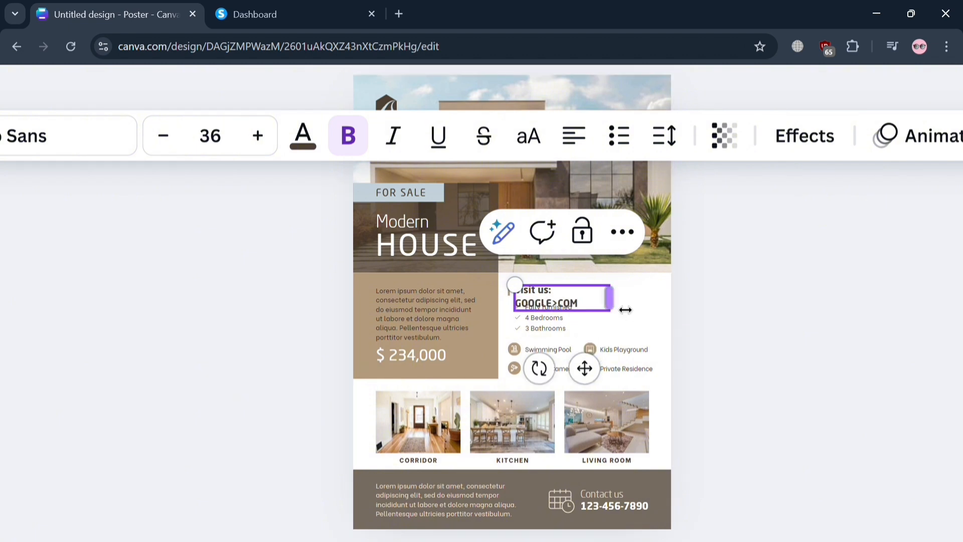
drag(610, 297, 665, 304)
- Correct the web address in the heading to GOOGLE.COM by replacing the ">" with a period
click(609, 299)
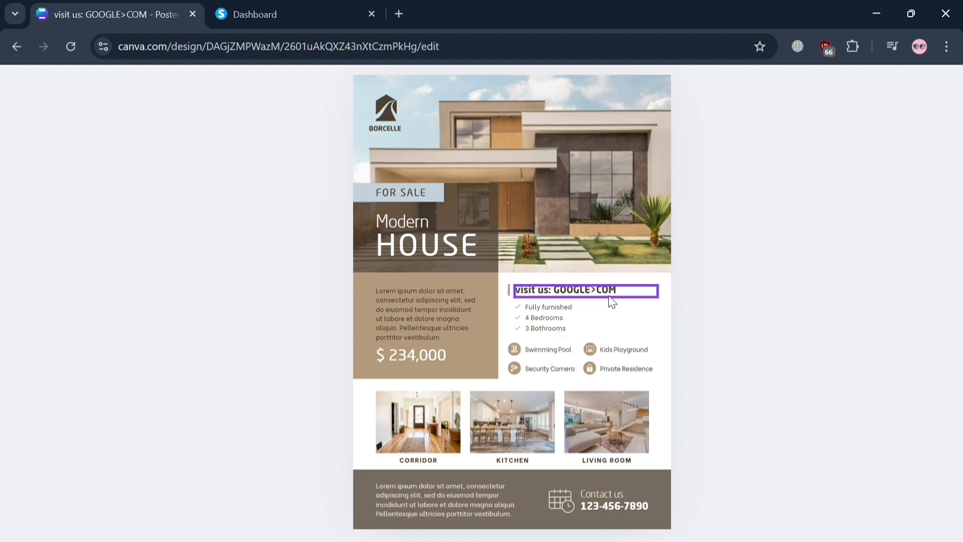
key(BackSpace)
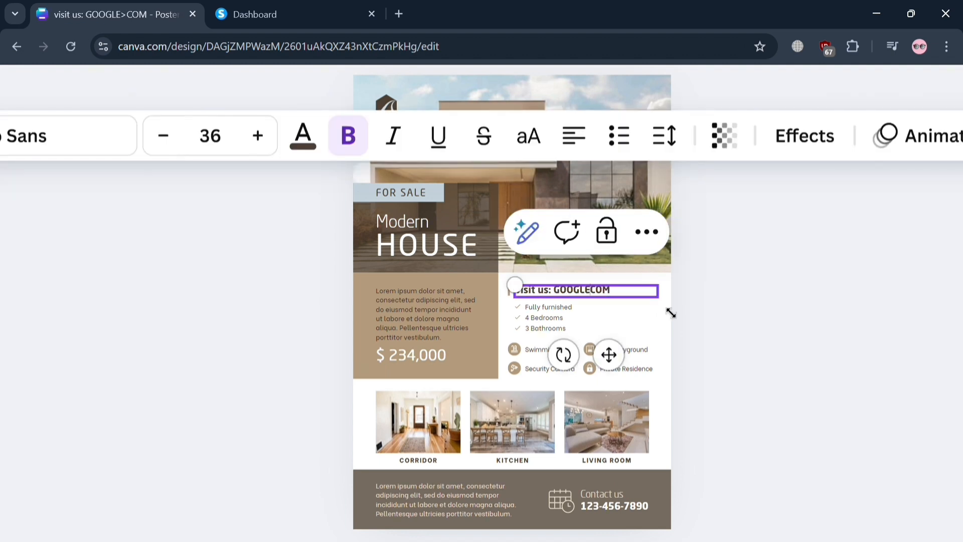
click(688, 316)
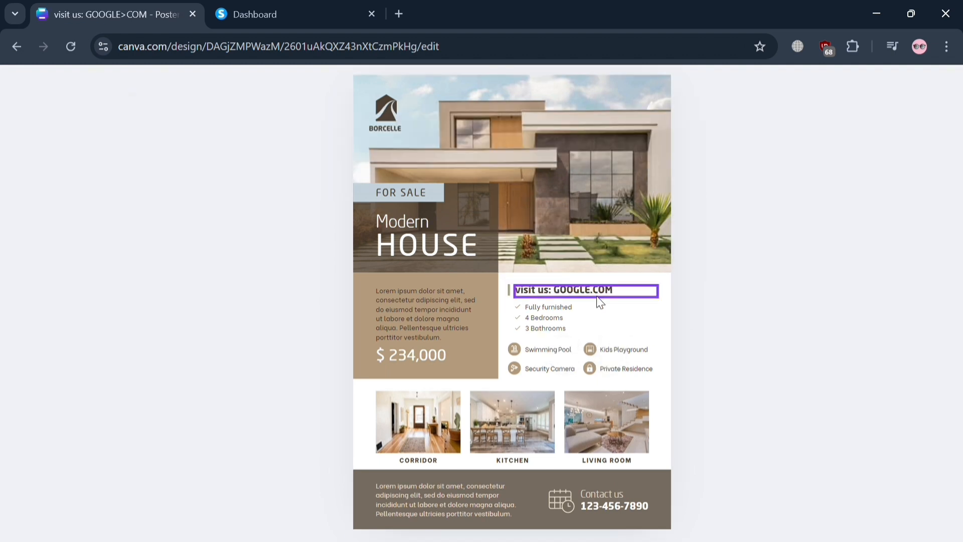
- Add a link to Google.com on the GOOGLE.COM text in the heading, keeping the Link display mode
click(575, 296)
click(567, 299)
drag(553, 296, 626, 296)
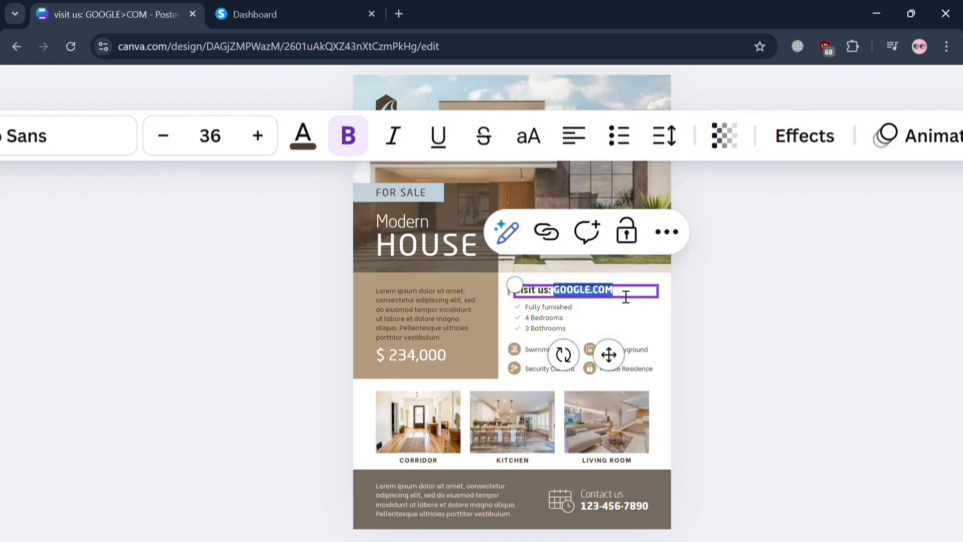
click(666, 231)
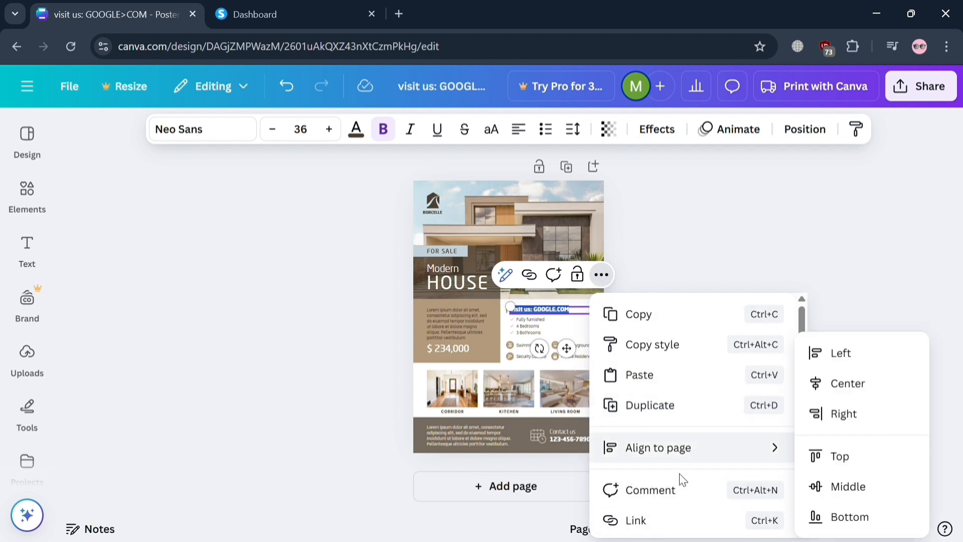
click(672, 516)
click(506, 350)
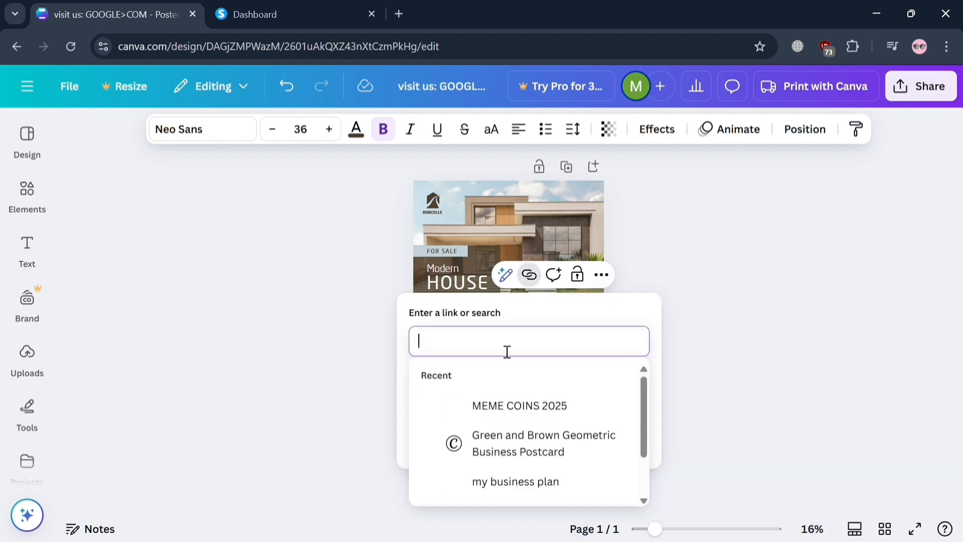
text(Goog)
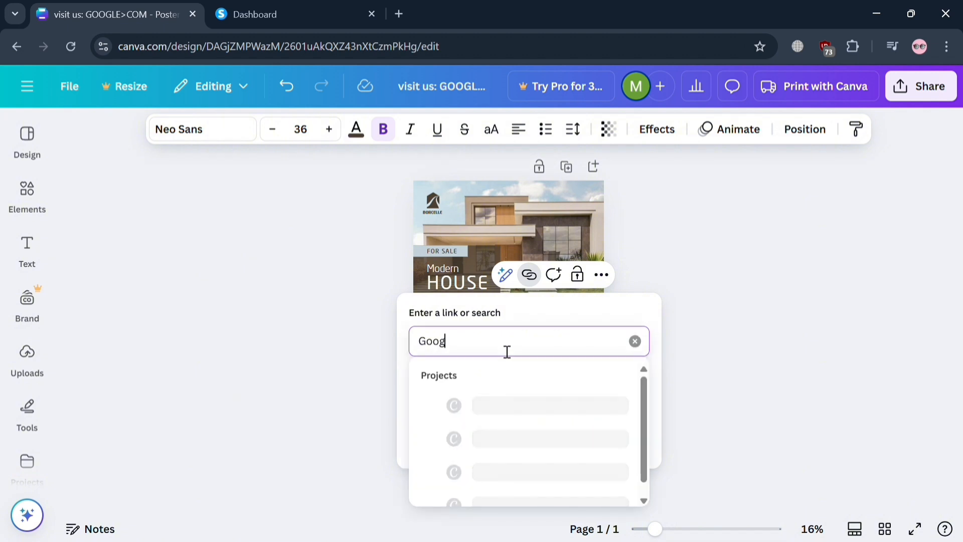
text(le.com)
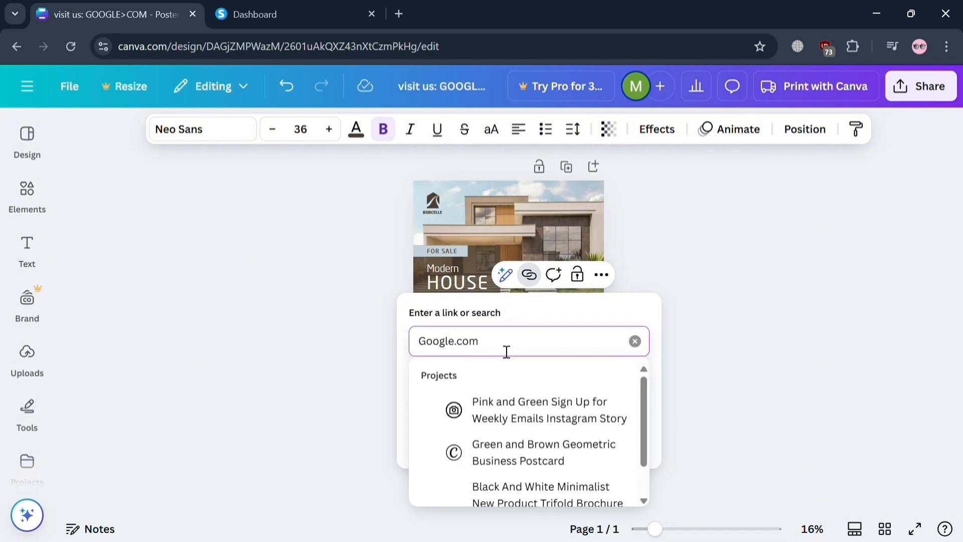
key(Return)
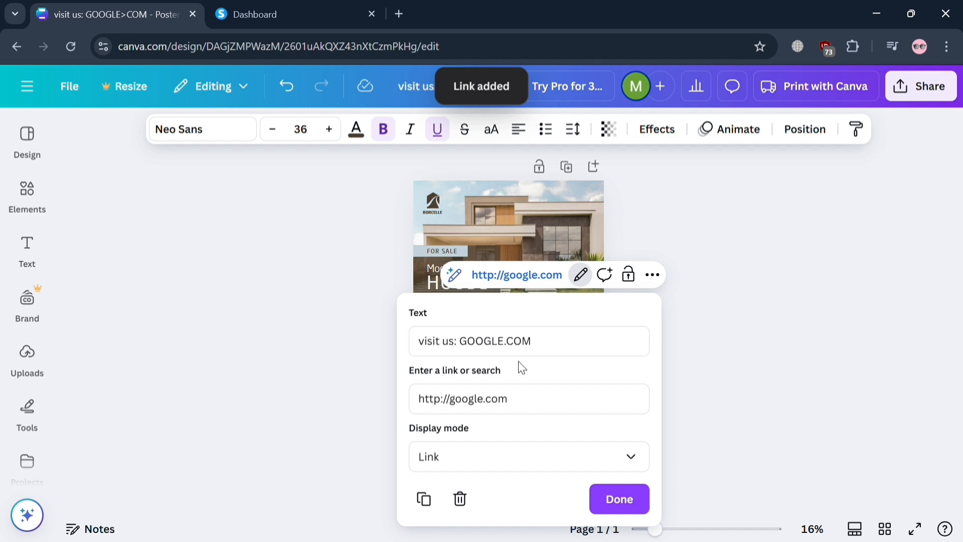
click(619, 499)
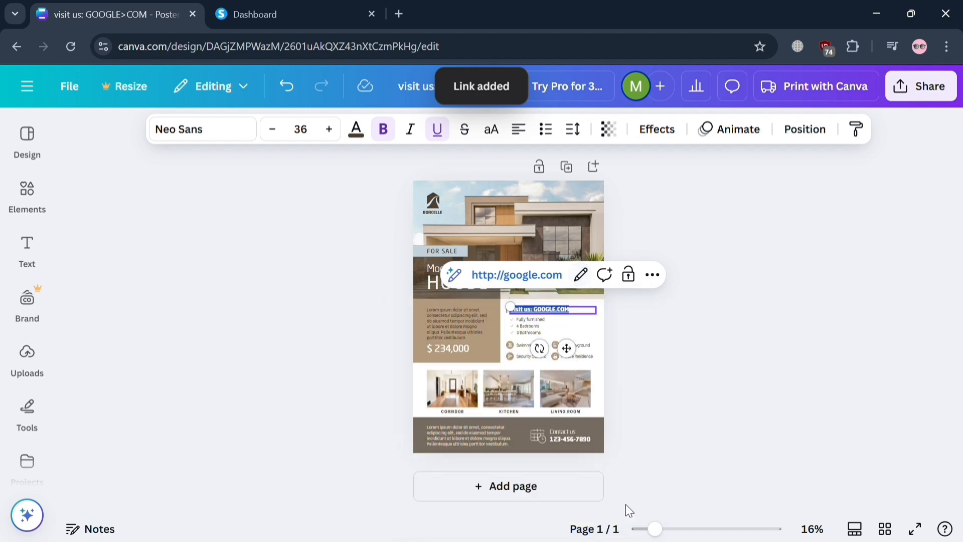
click(694, 390)
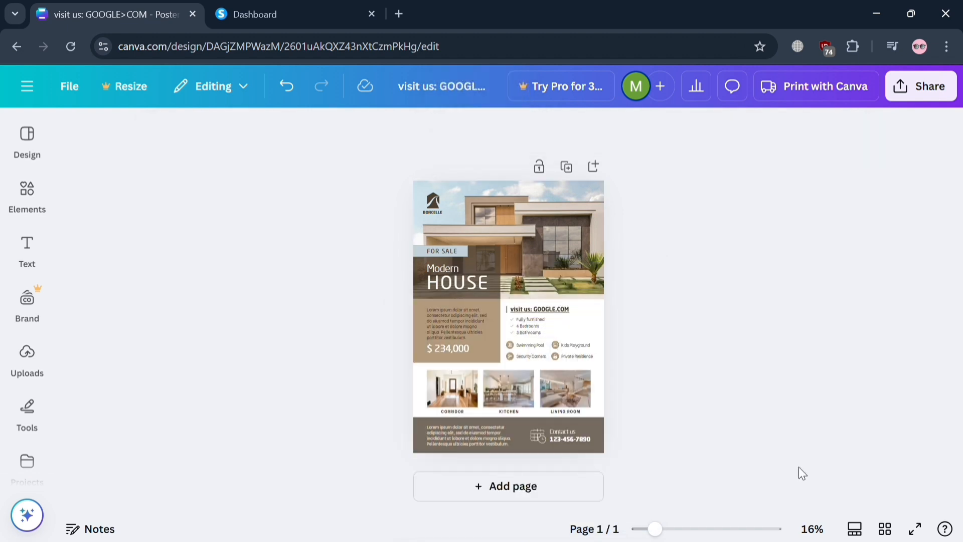
double_click(592, 349)
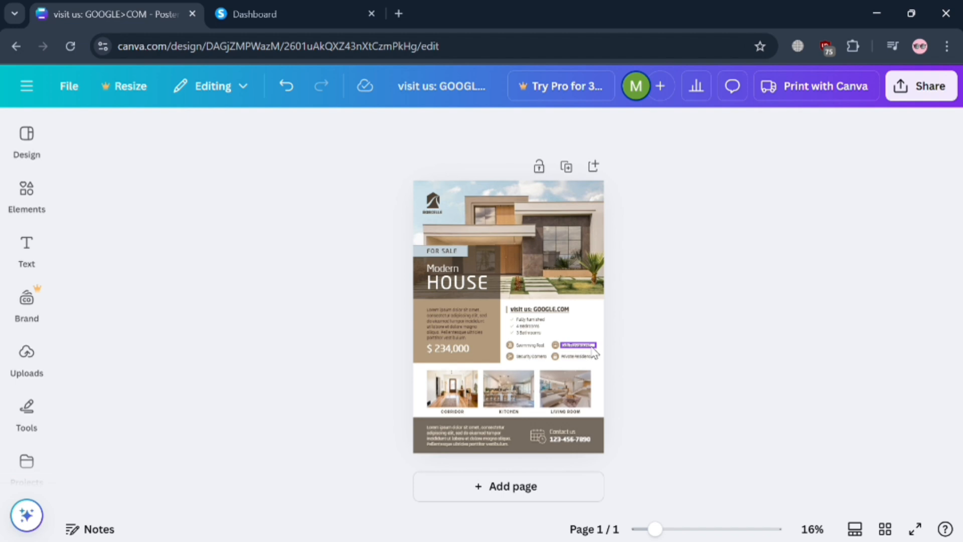
- Switch to the systeme.io dashboard and open the list of sales funnels
click(296, 6)
click(902, 91)
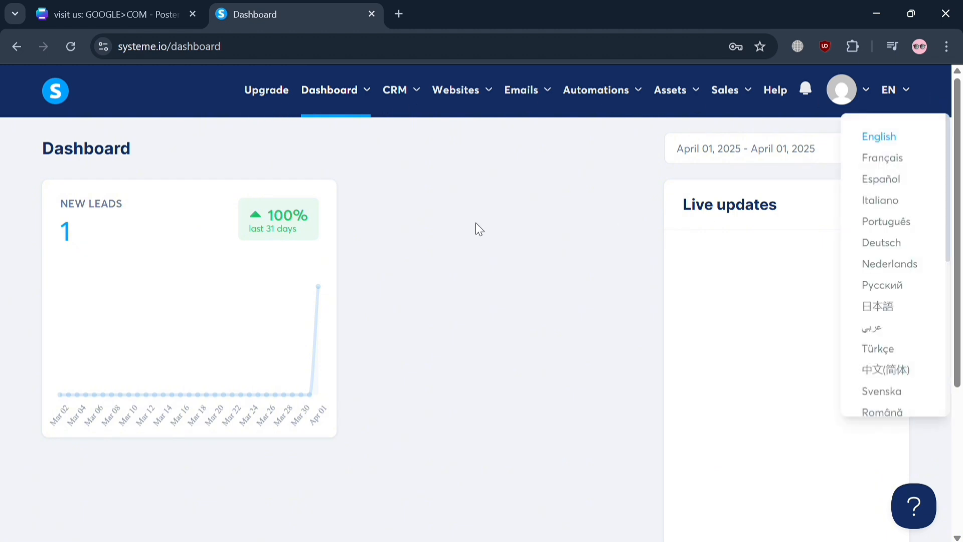
mouse_move(481, 101)
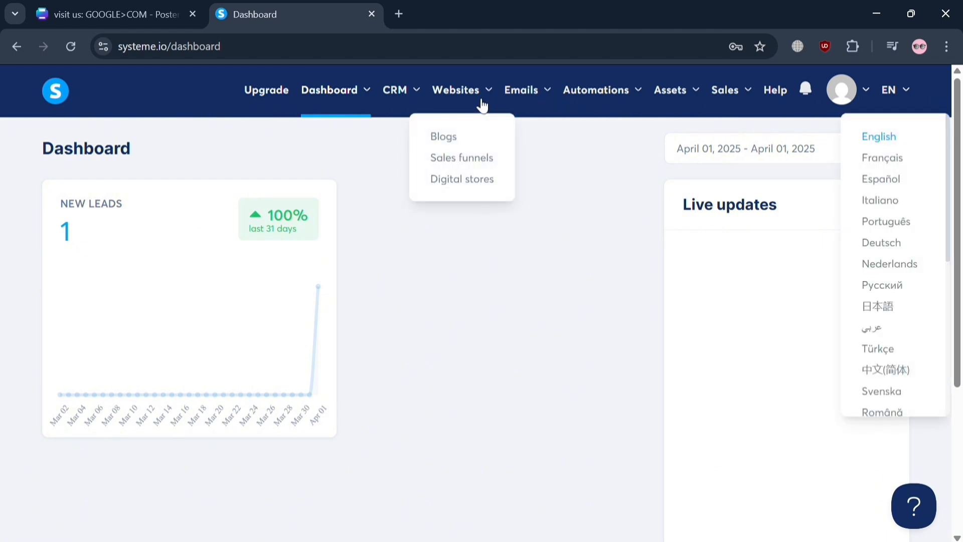
click(477, 159)
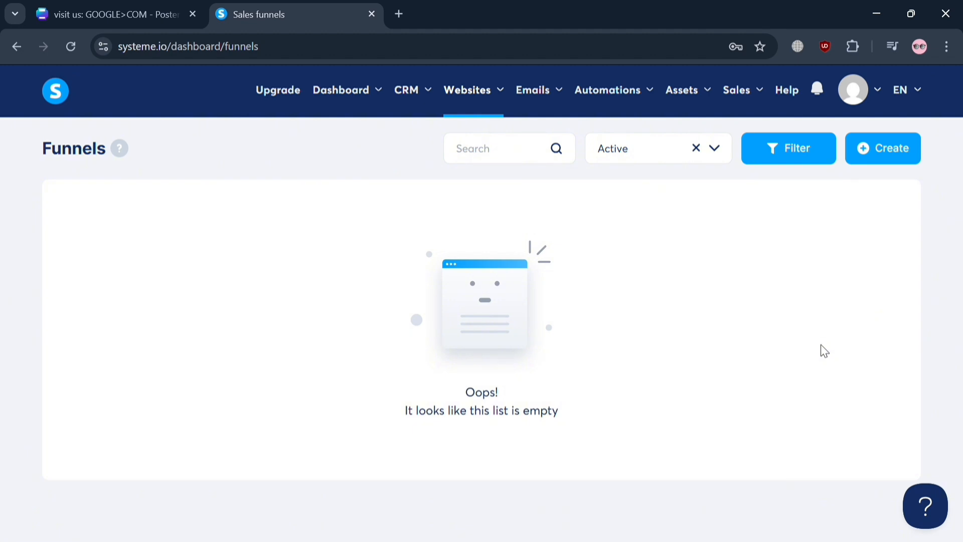
- Start creating a new funnel and name it "Sample Canva Project"
click(890, 157)
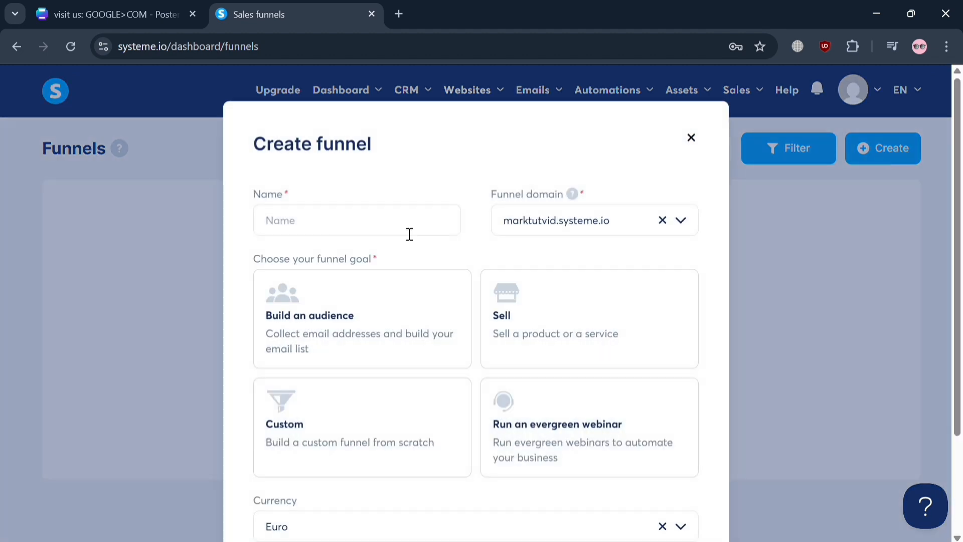
click(381, 234)
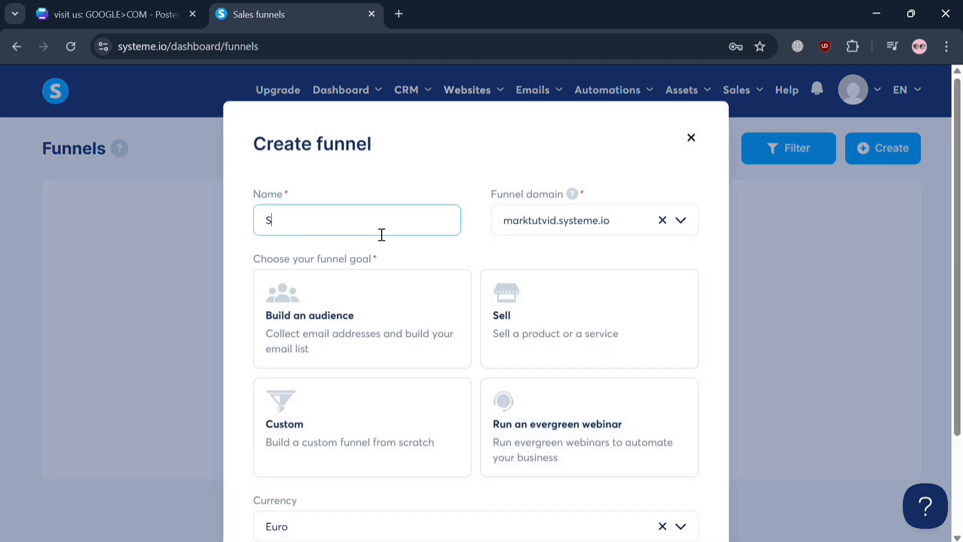
text(Sample Canva Project)
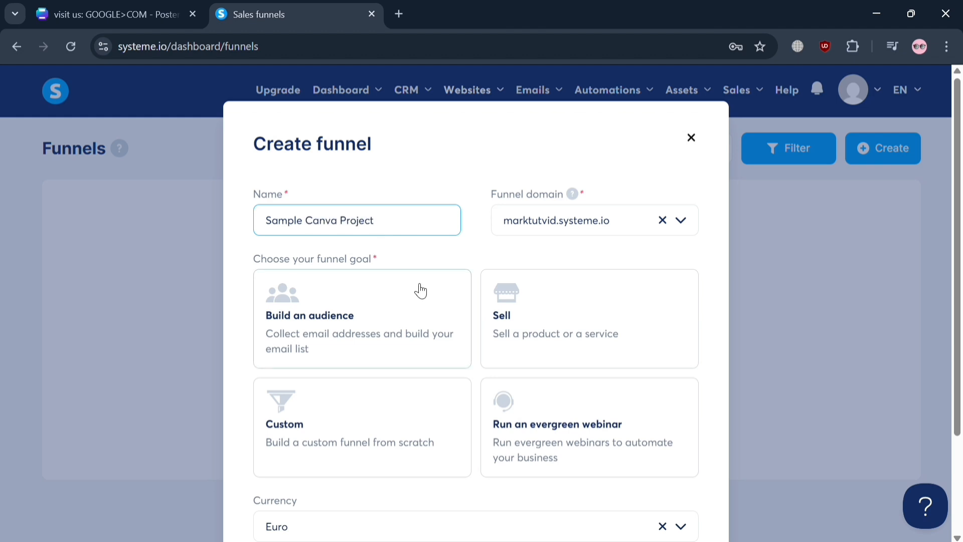
- Set the new funnel's goal to Custom, choose a different currency from the list, and save the funnel
click(389, 415)
scroll(389, 415, down, 3)
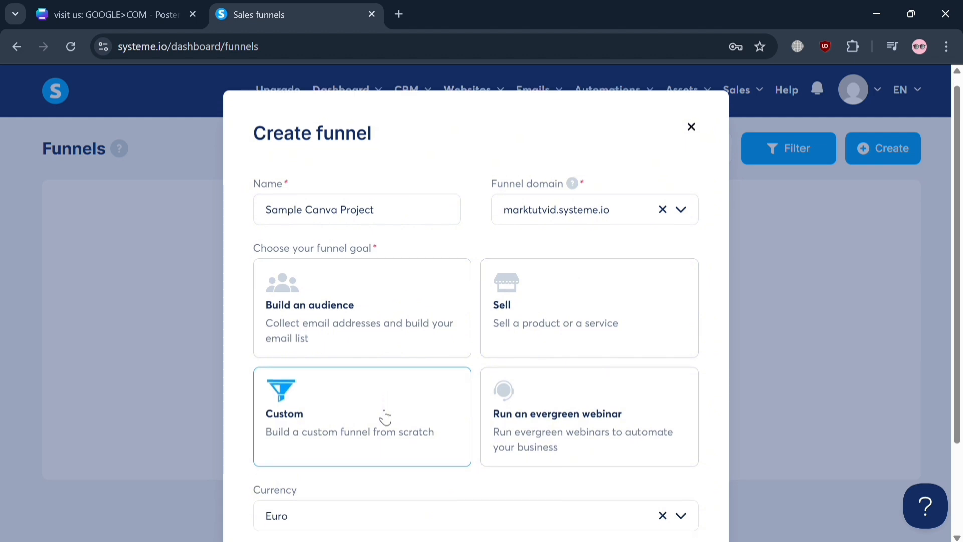
click(394, 411)
scroll(383, 333, up, 5)
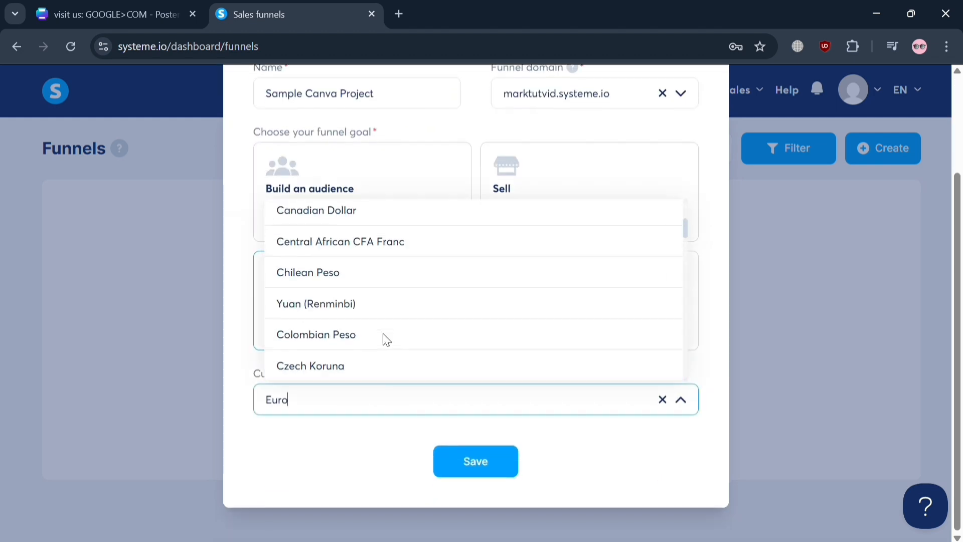
text(u)
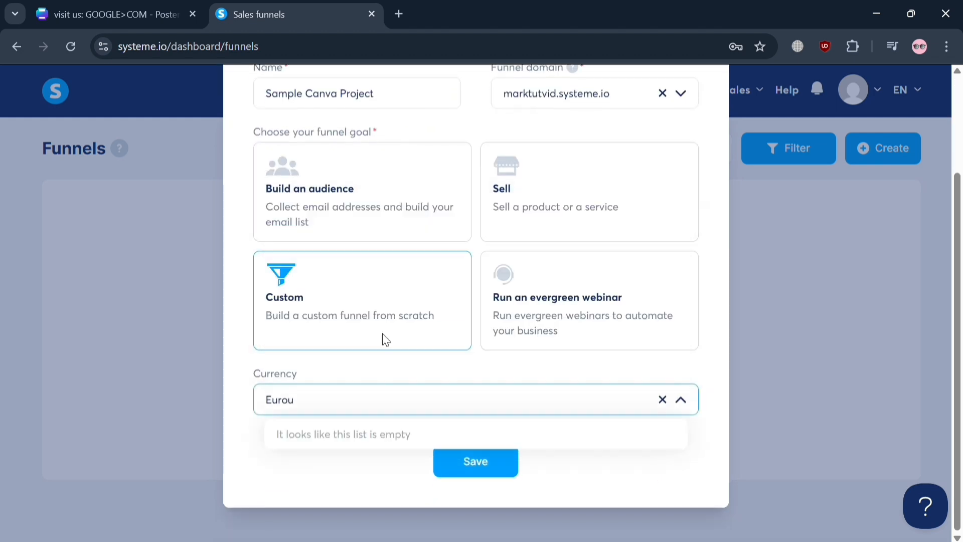
key(BackSpace)
key(BackSpace)
key(BackSpace)
key(BackSpace)
key(BackSpace)
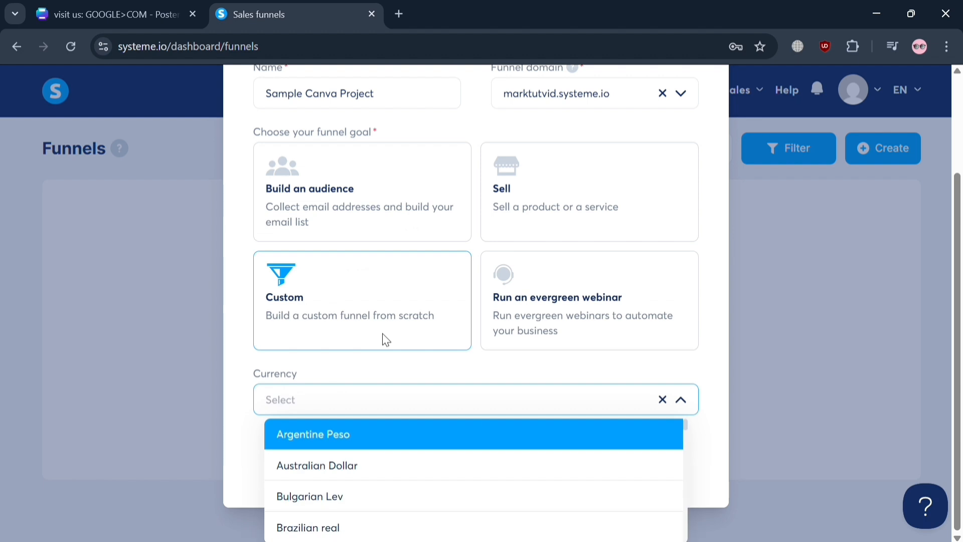
text(Un)
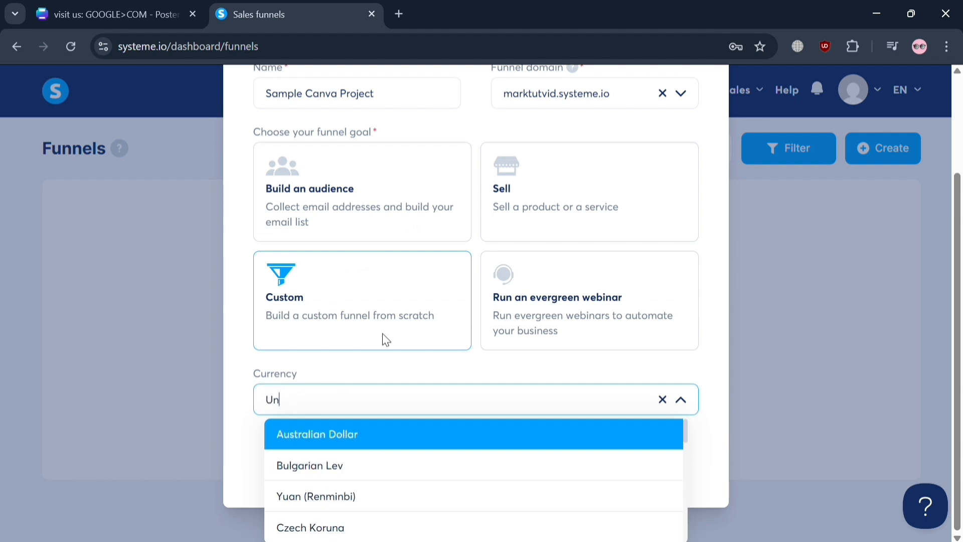
text(i)
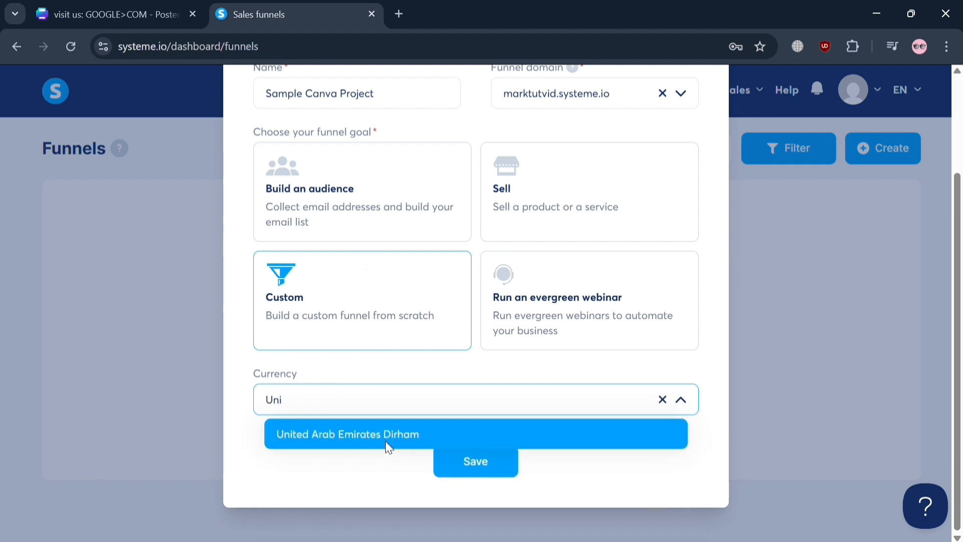
key(BackSpace)
key(BackSpace)
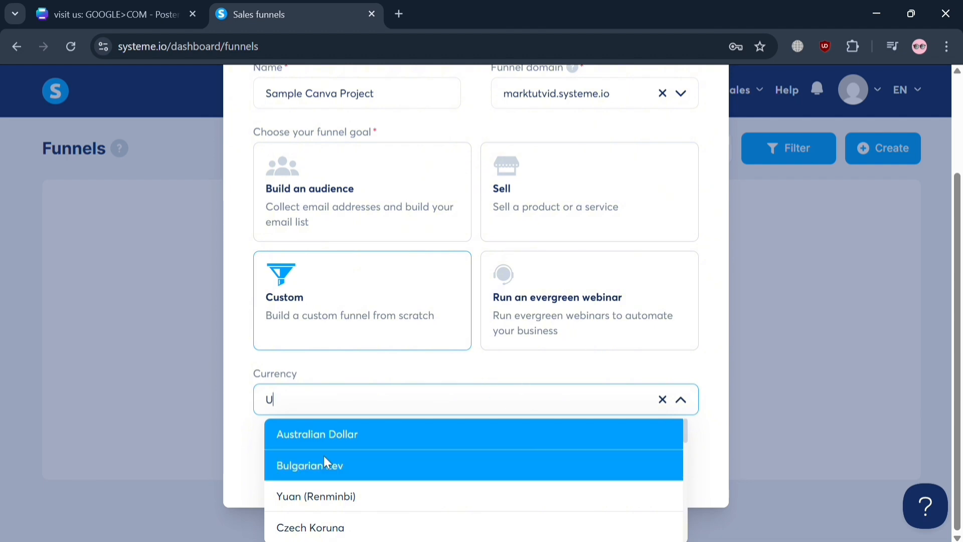
click(322, 446)
click(466, 459)
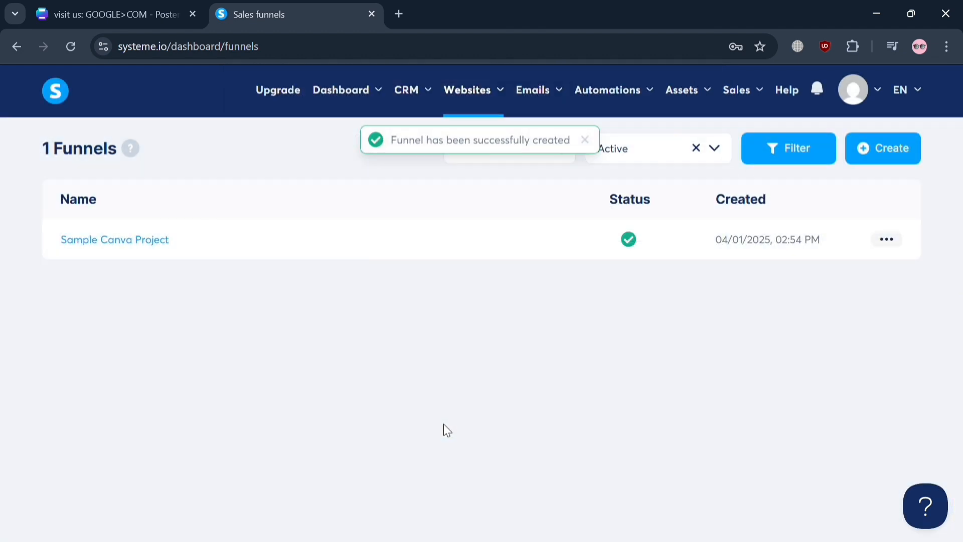
- Open the Sample Canva Project funnel and start adding a funnel step named "Page 1"
click(116, 244)
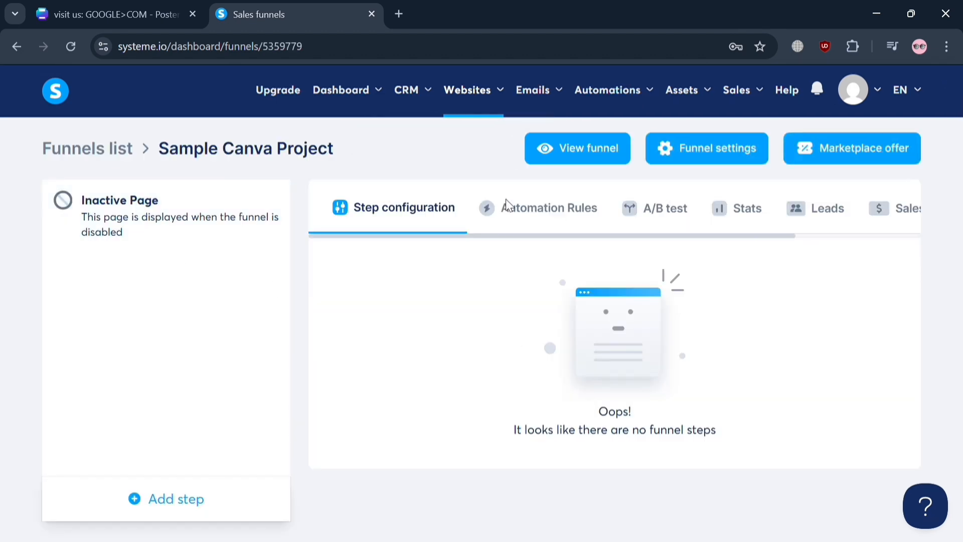
click(169, 511)
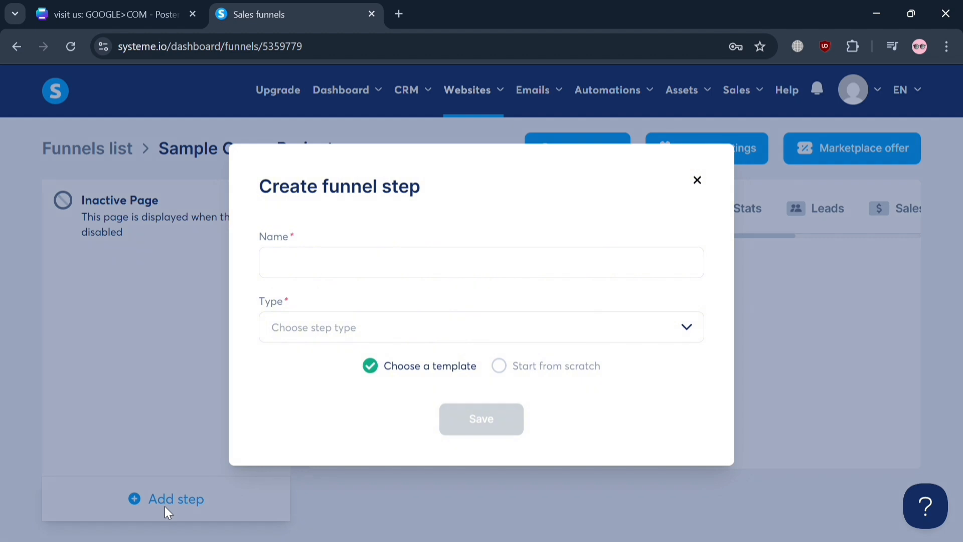
click(455, 266)
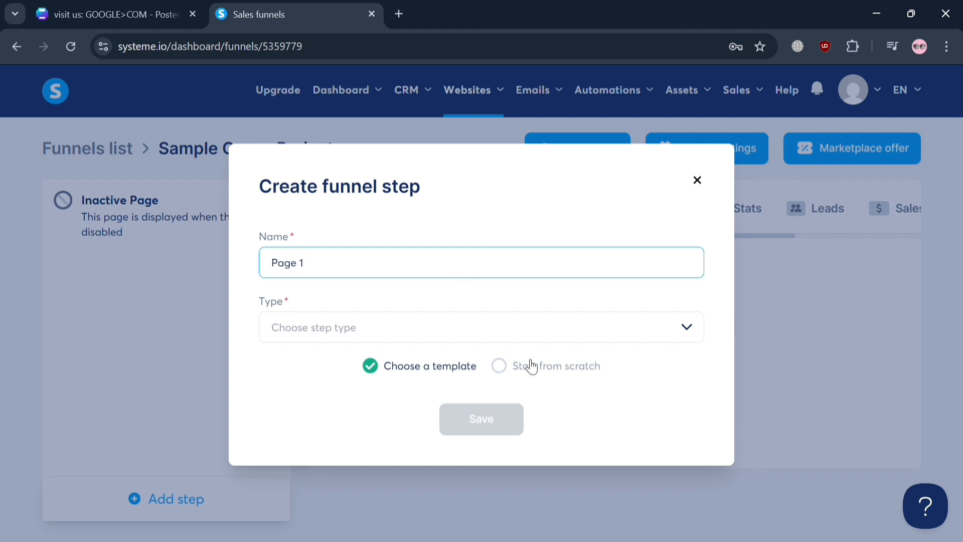
- Set the step type to Squeeze page with the Start from scratch option, and save the funnel step
click(534, 330)
scroll(426, 472, down, 5)
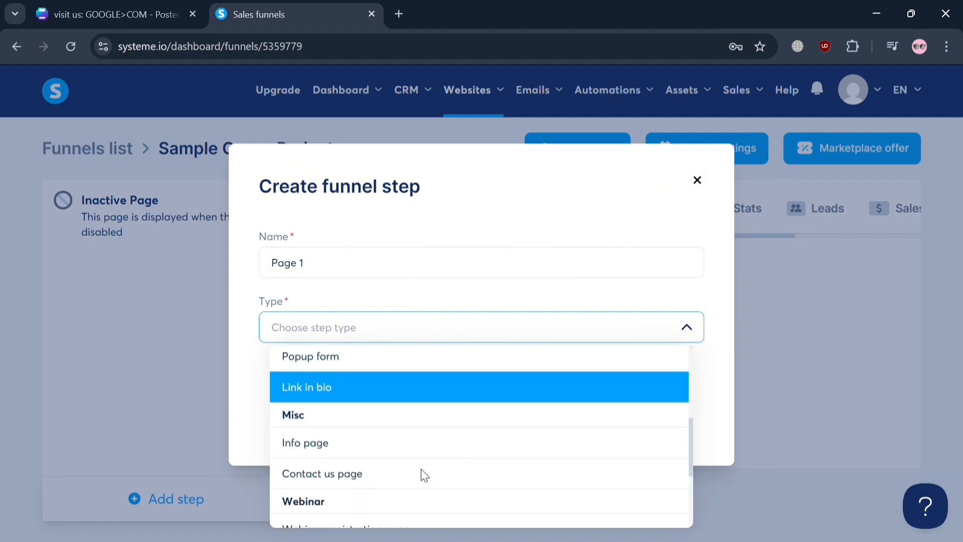
scroll(425, 475, down, 2)
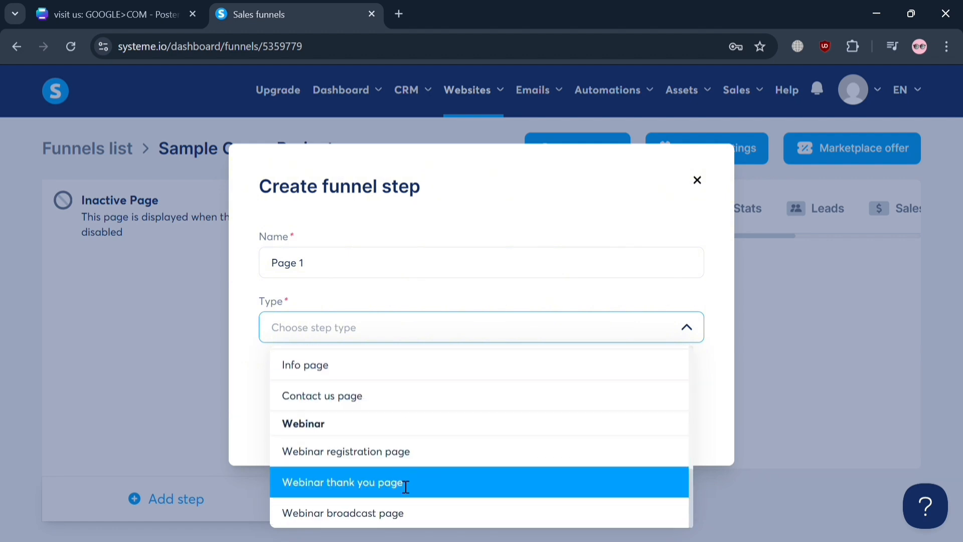
scroll(404, 484, up, 4)
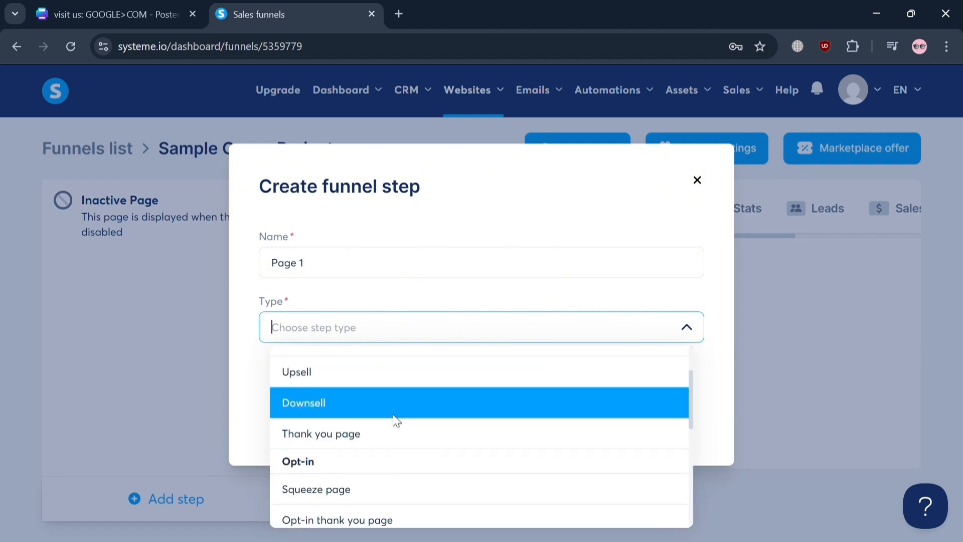
scroll(400, 454, down, 1)
scroll(391, 456, up, 1)
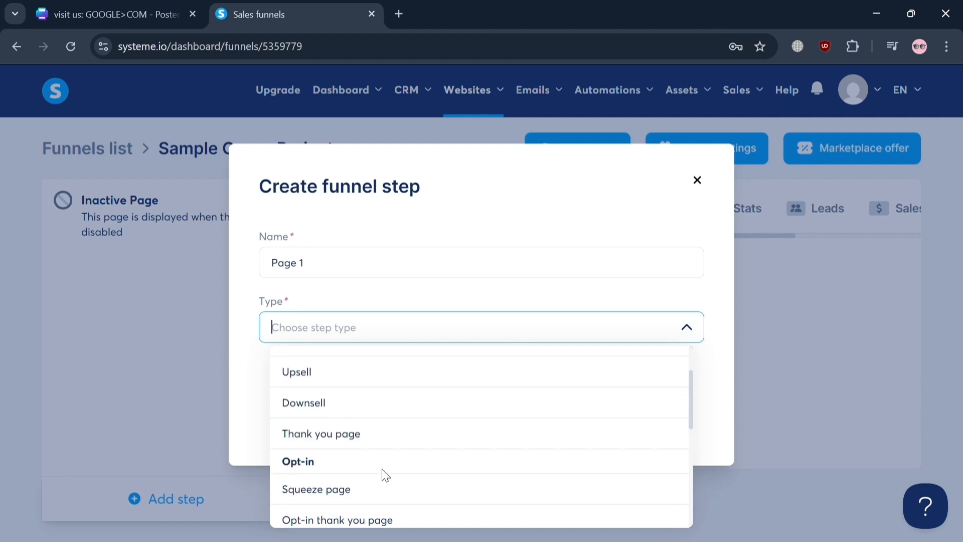
click(378, 489)
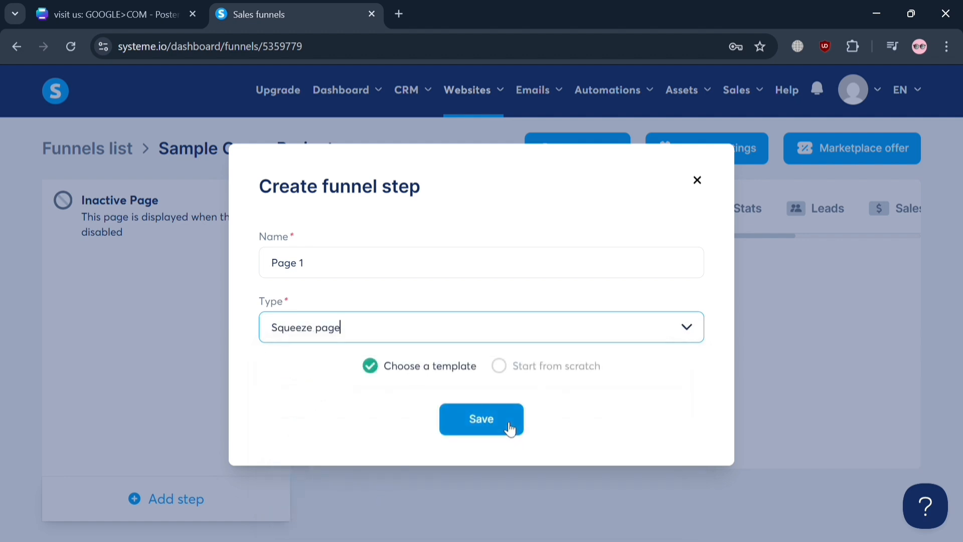
click(500, 367)
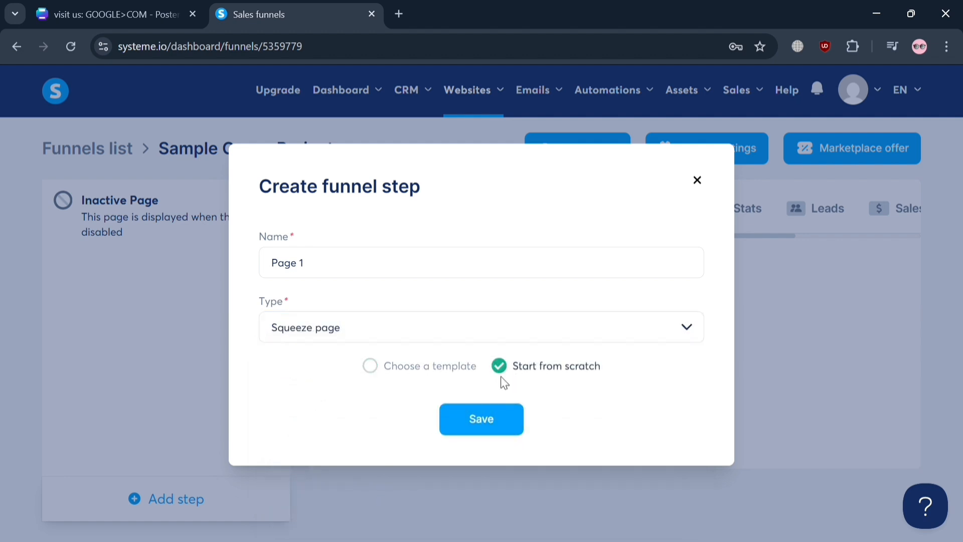
click(506, 431)
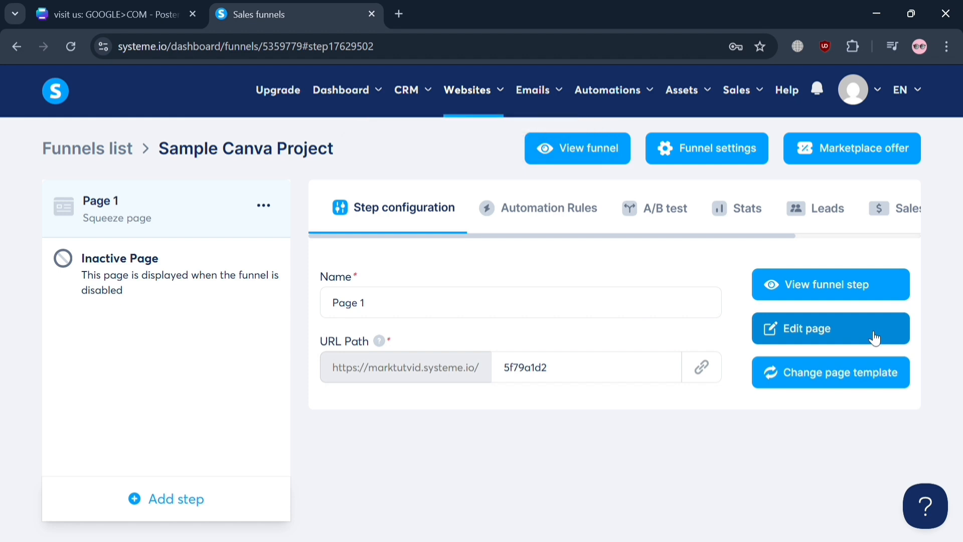
- Open Page 1 in the page editor and add a Raw HTML element to the empty page
click(842, 341)
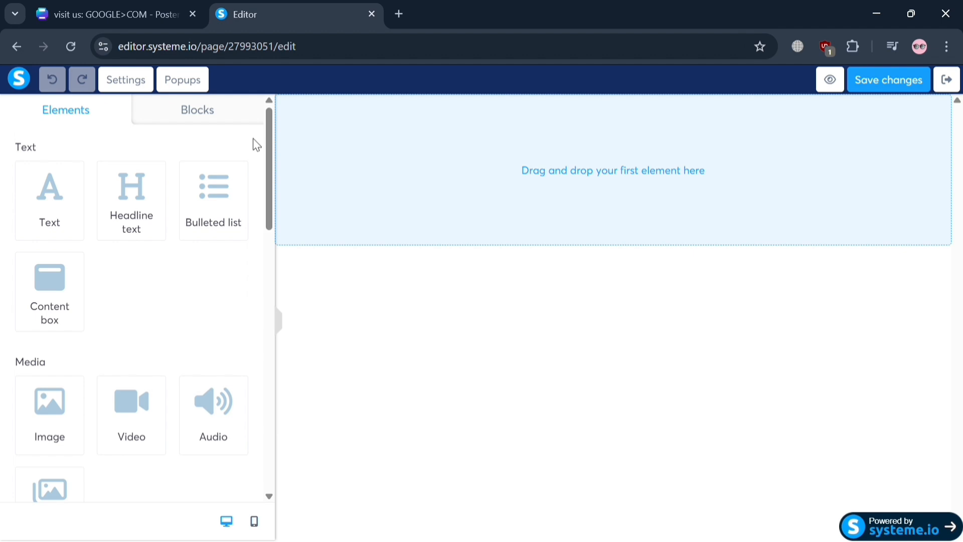
click(241, 107)
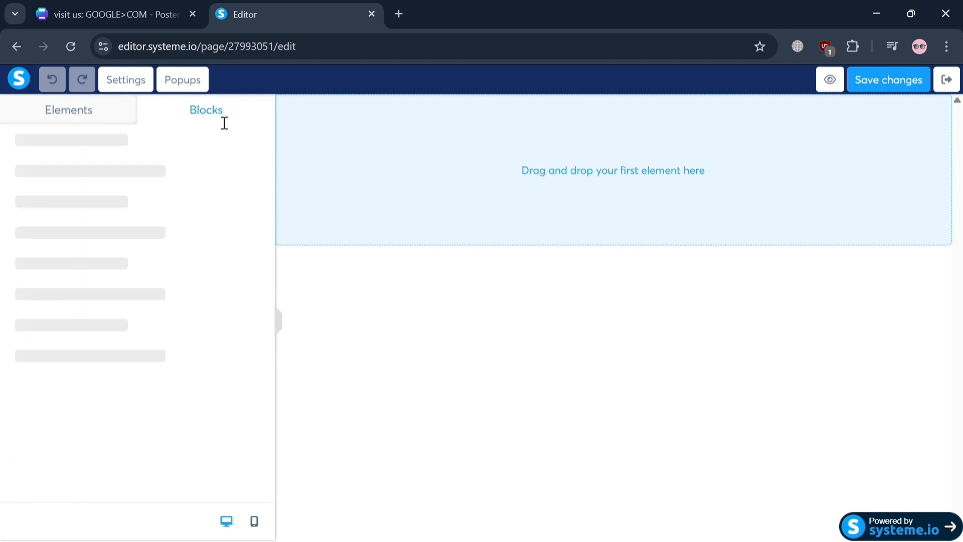
click(104, 116)
drag(265, 144, 243, 442)
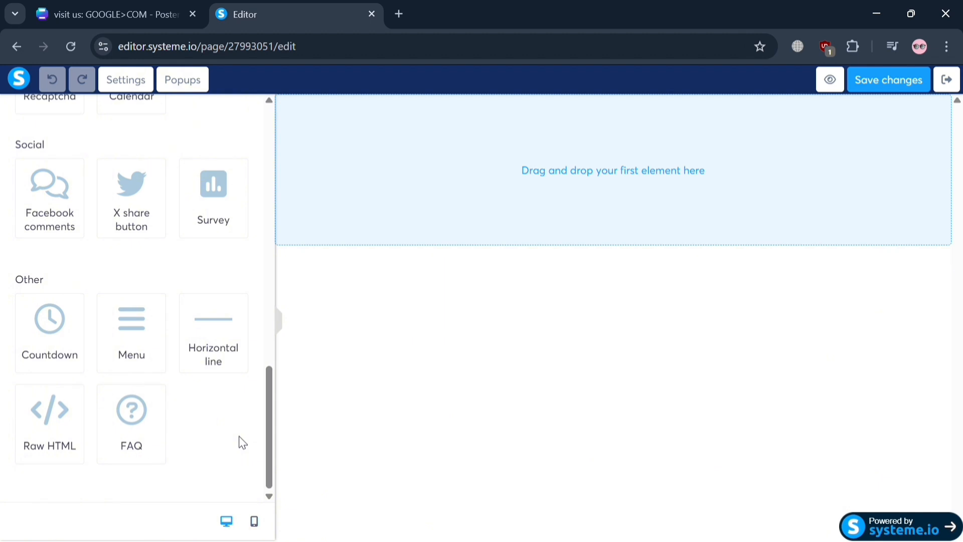
drag(50, 426, 526, 177)
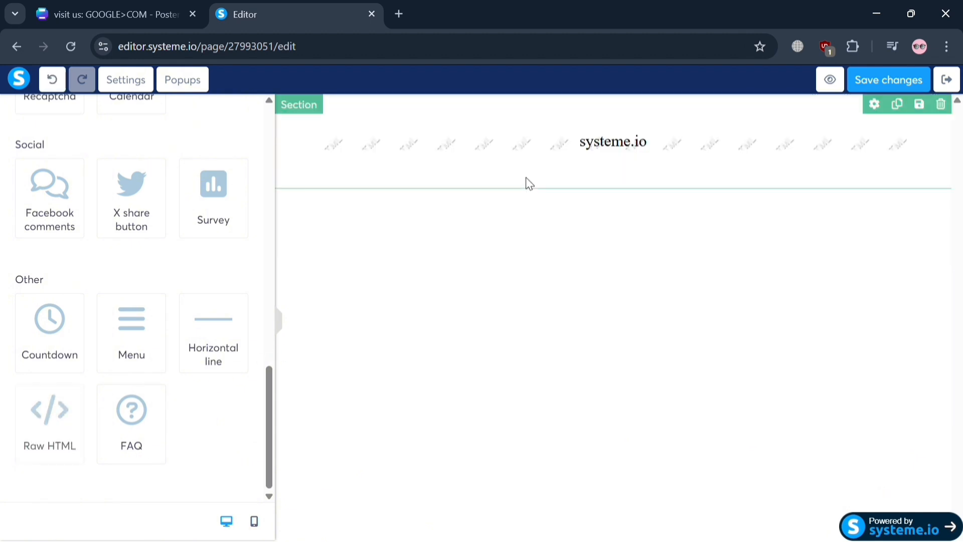
- View the code of the Raw HTML element and close the code editor
click(668, 152)
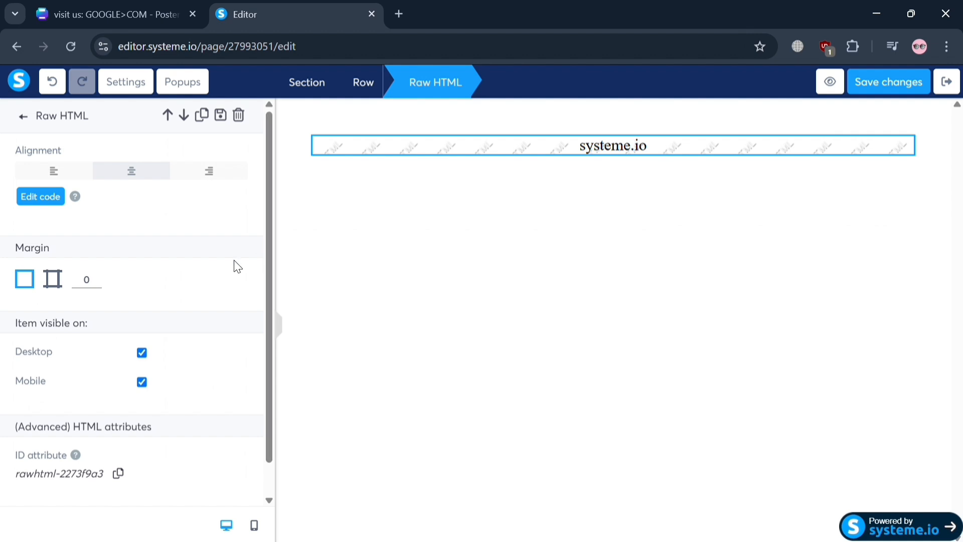
click(41, 197)
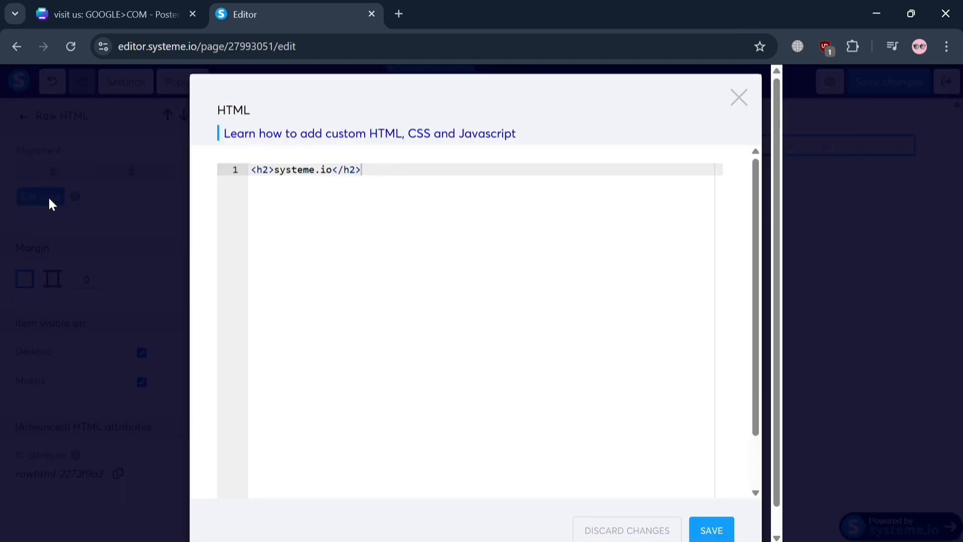
click(740, 99)
- Switch to the Canva poster and apply a green colour palette from the design styles
click(166, 9)
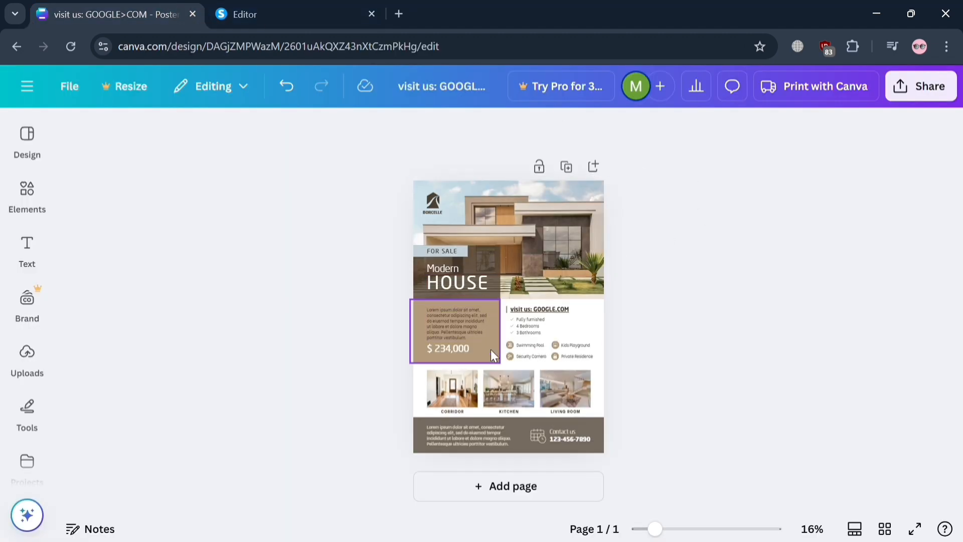
click(27, 190)
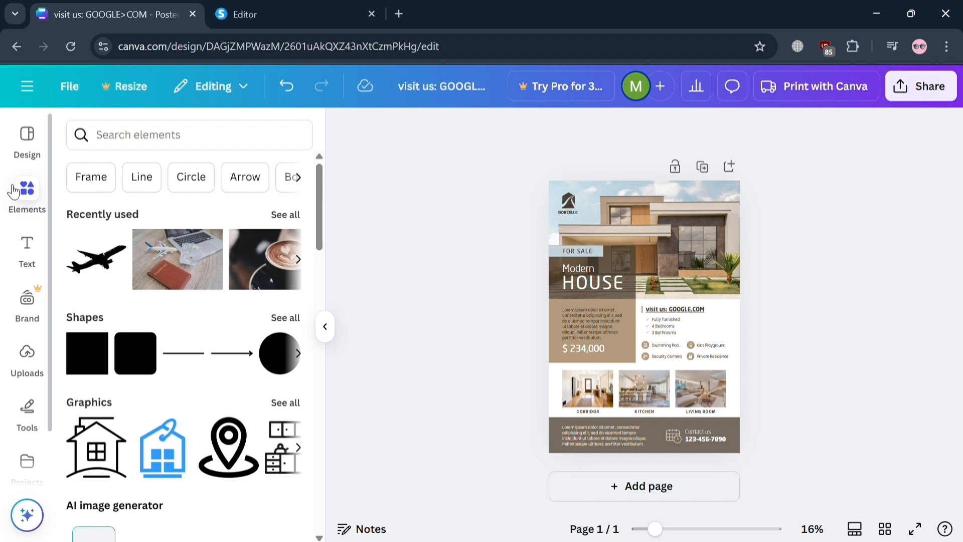
click(12, 148)
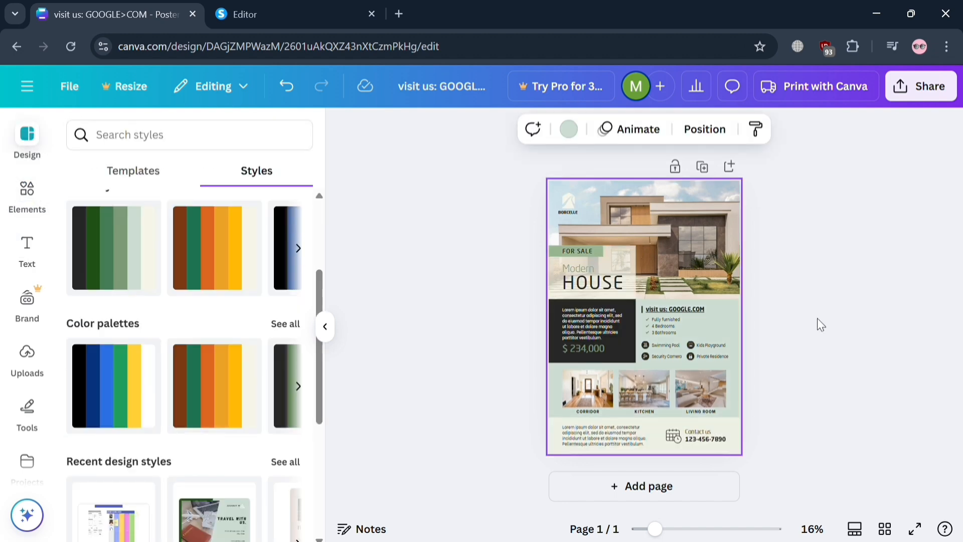
click(821, 325)
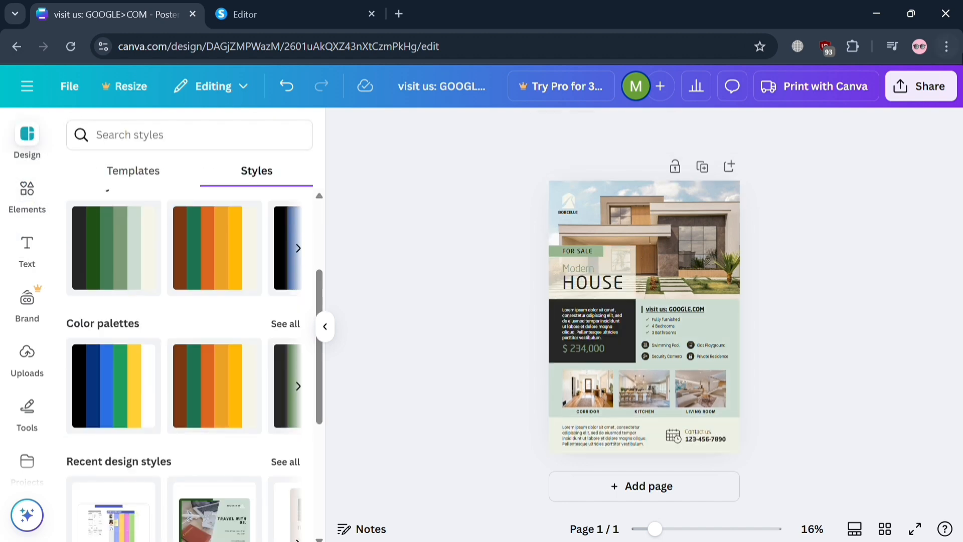
- Publish the Canva poster as an embed and copy its HTML embed code
click(941, 100)
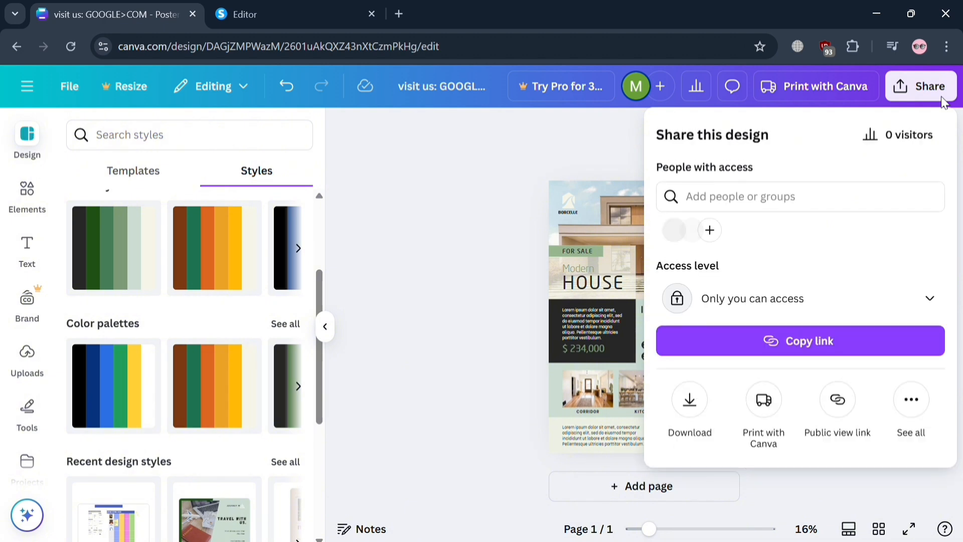
click(911, 400)
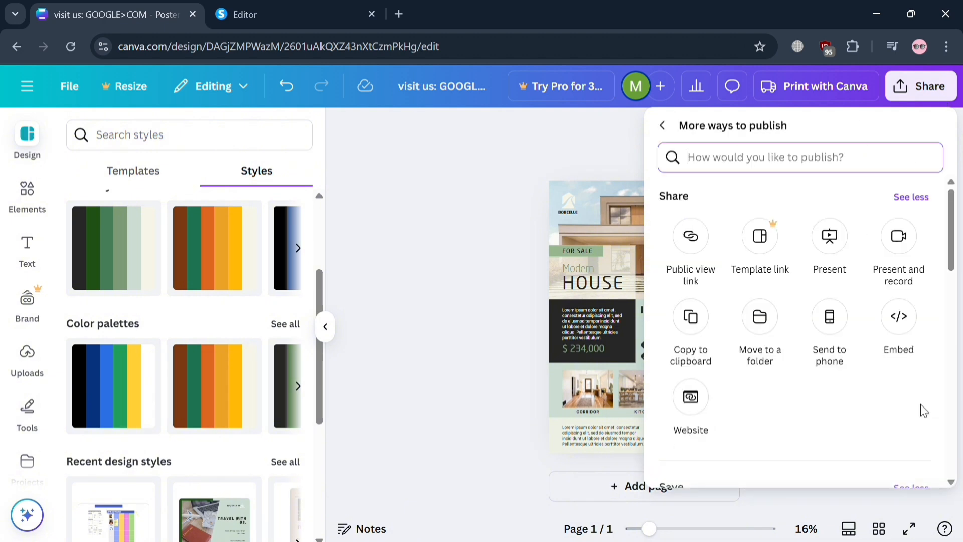
click(897, 317)
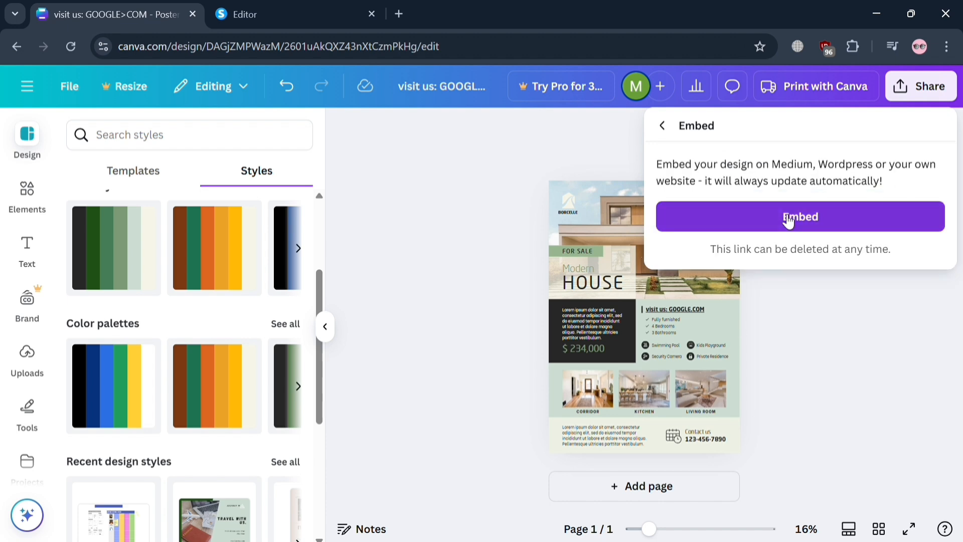
click(810, 225)
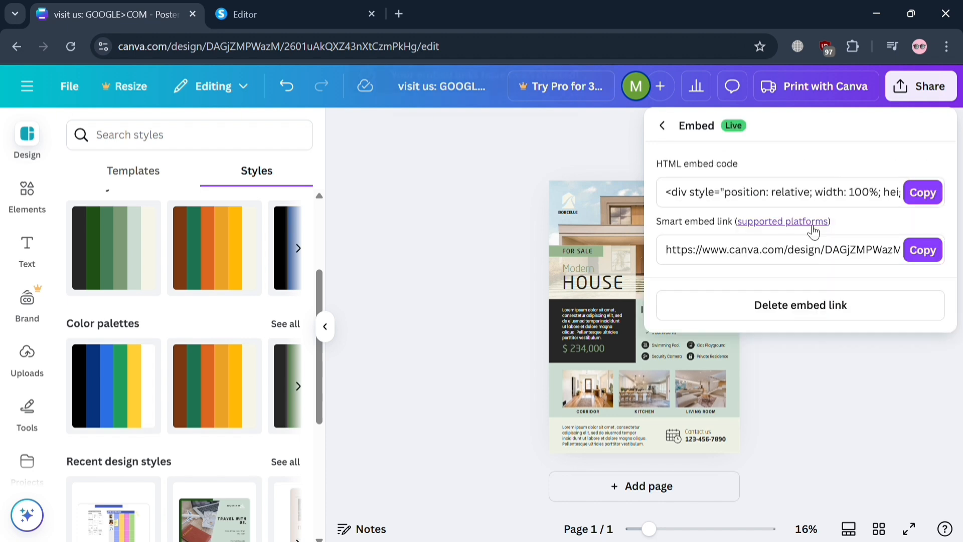
click(923, 193)
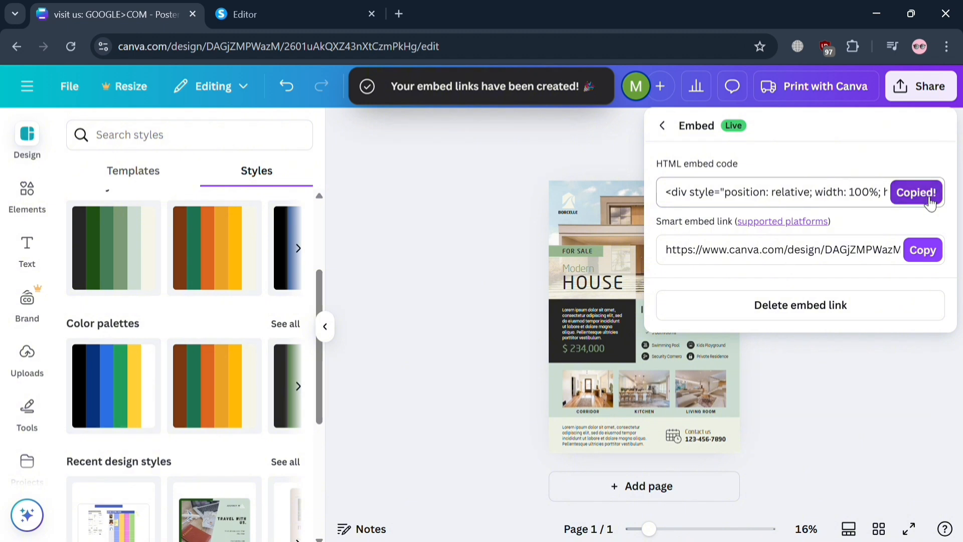
- Switch to the systeme.io editor, replace the Raw HTML element's code with the copied Canva embed code, and save it
click(240, 7)
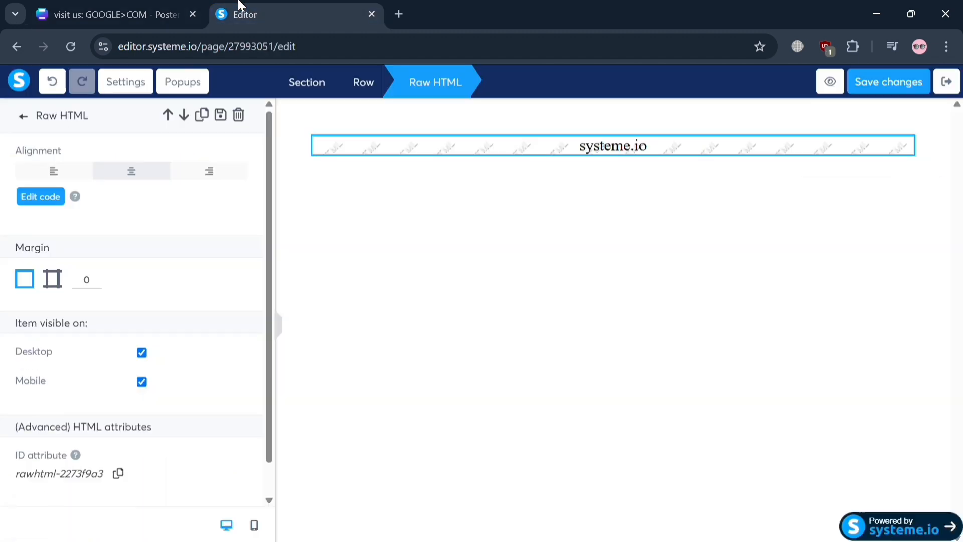
click(41, 205)
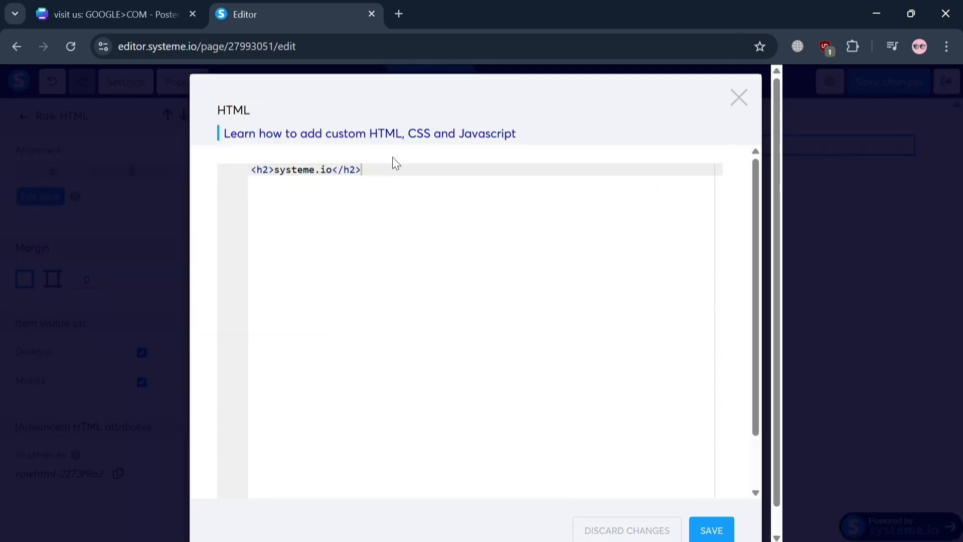
key(ctrl+a)
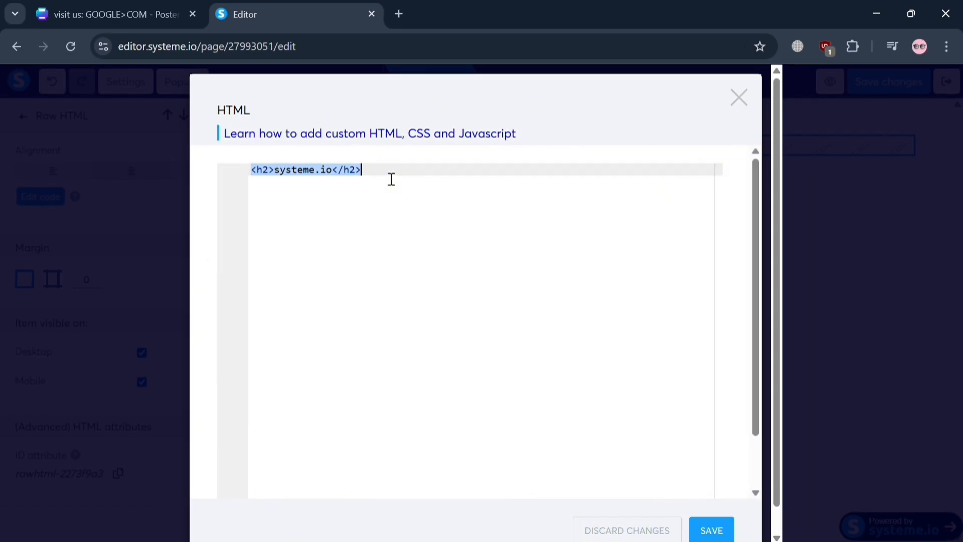
key(BackSpace)
key(ctrl+v)
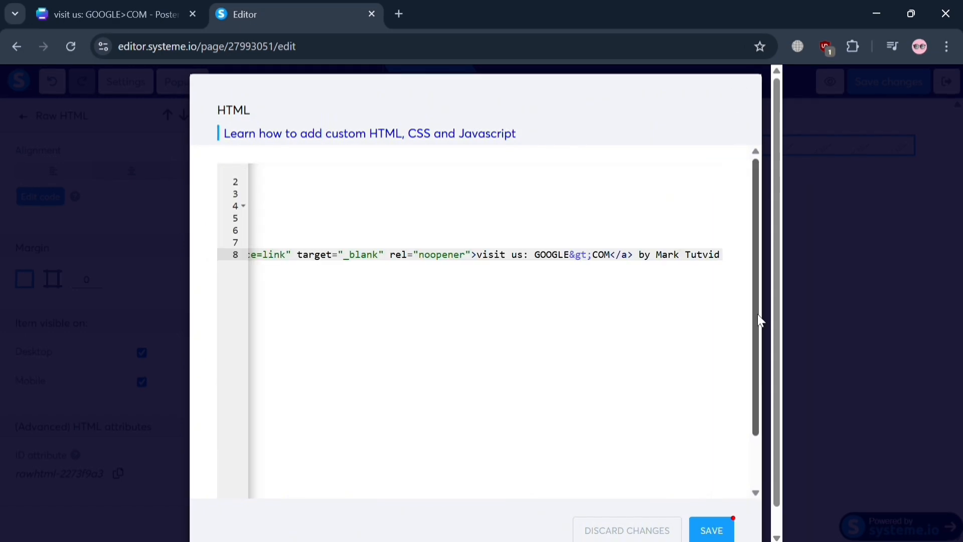
click(710, 530)
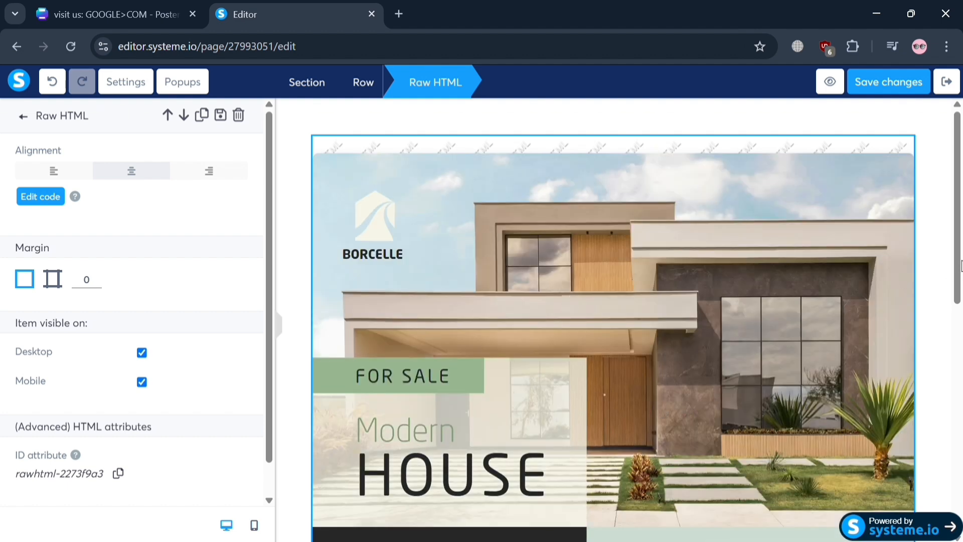
- Test the clickable link inside the embedded poster, and close the Google page
drag(959, 291, 945, 404)
click(740, 292)
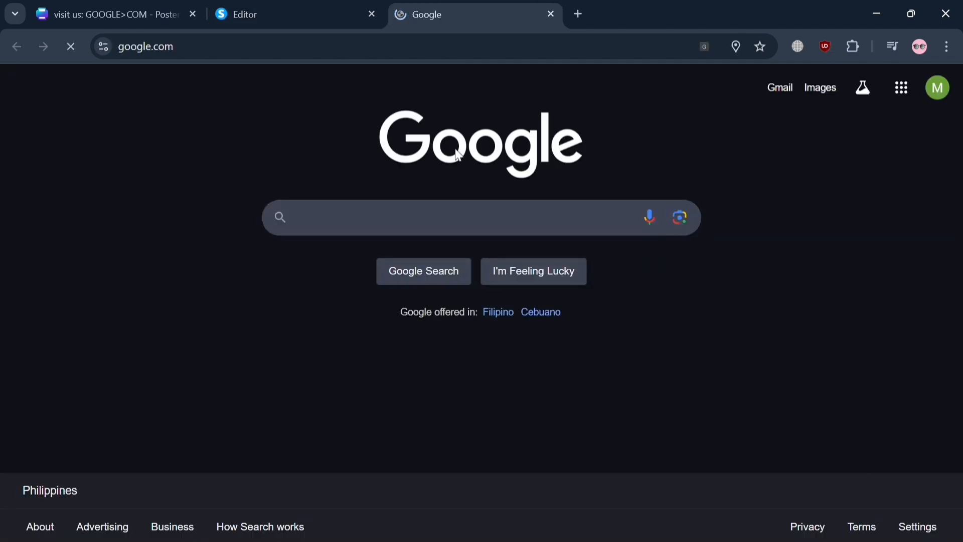
click(552, 10)
- Check the lower part of the embedded poster and test the "visit us: GOOGLE>COM" text link beneath it
scroll(586, 311, down, 5)
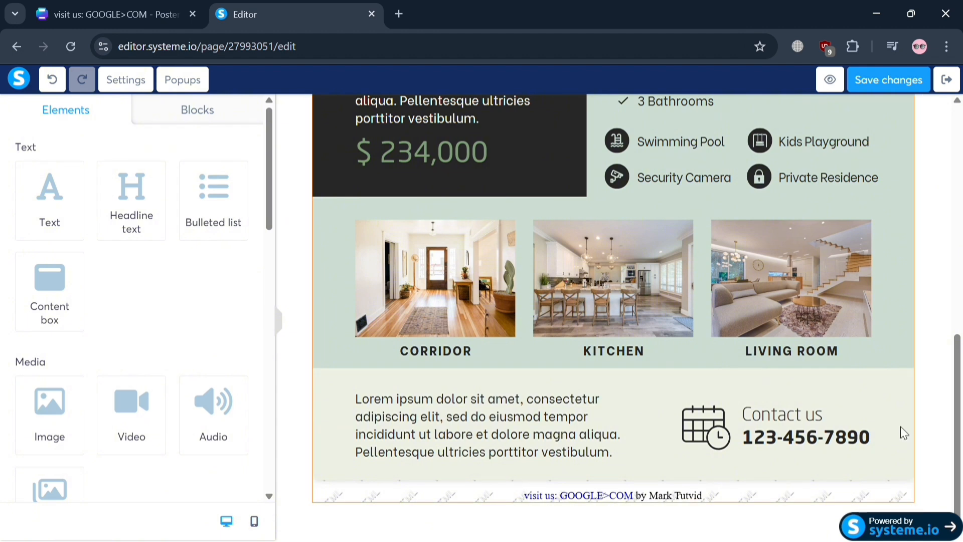
click(781, 485)
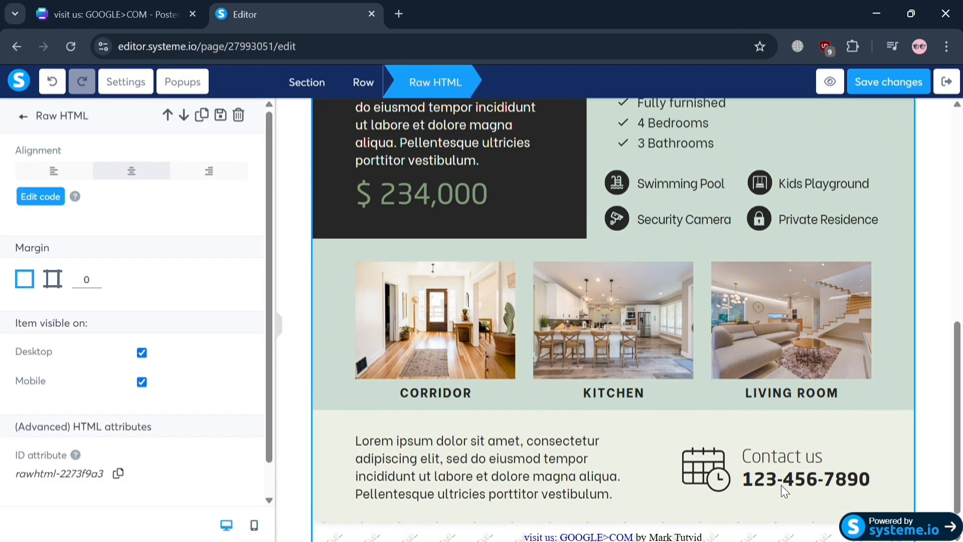
click(945, 251)
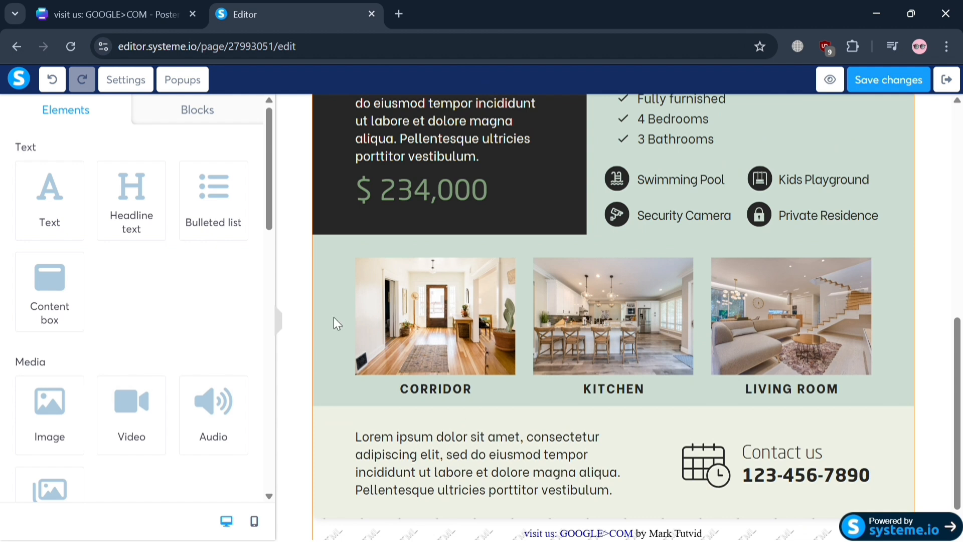
scroll(472, 320, down, 1)
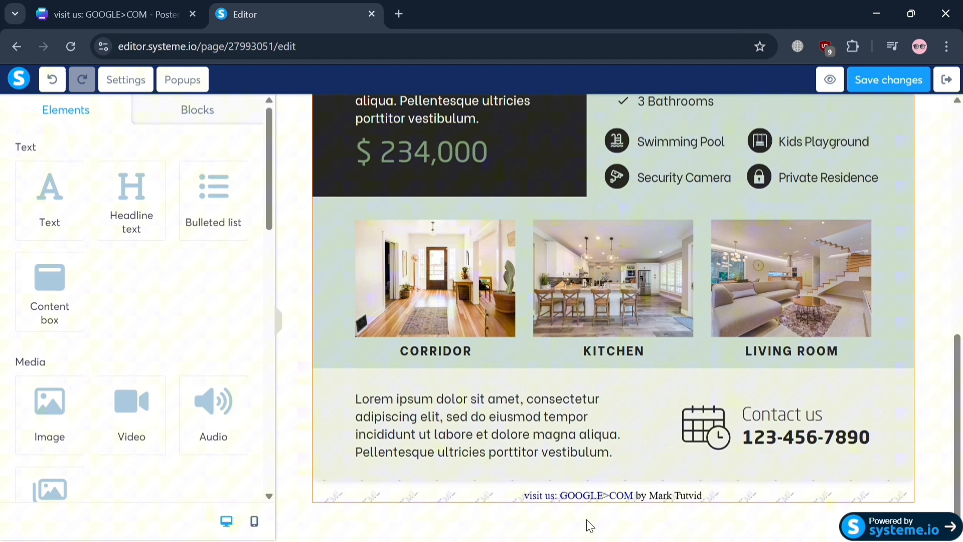
click(627, 487)
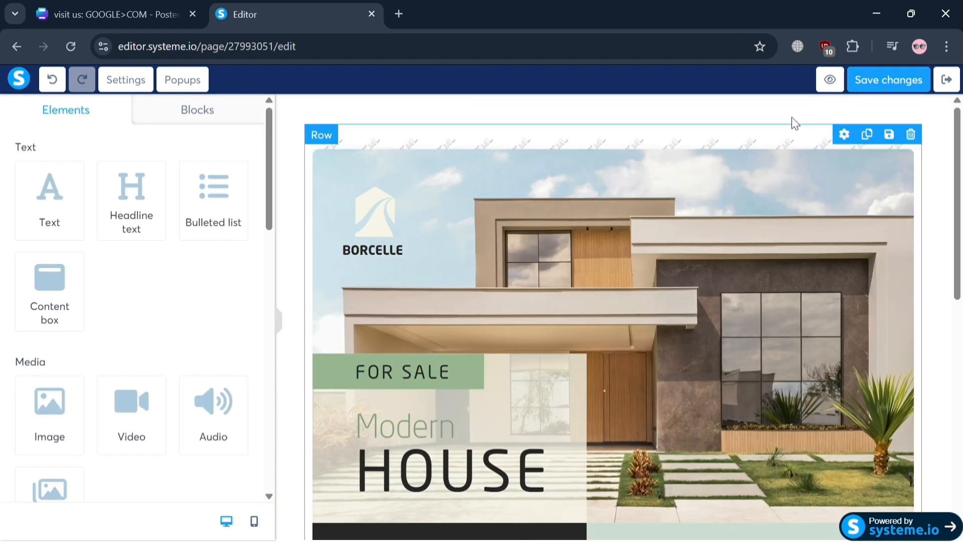